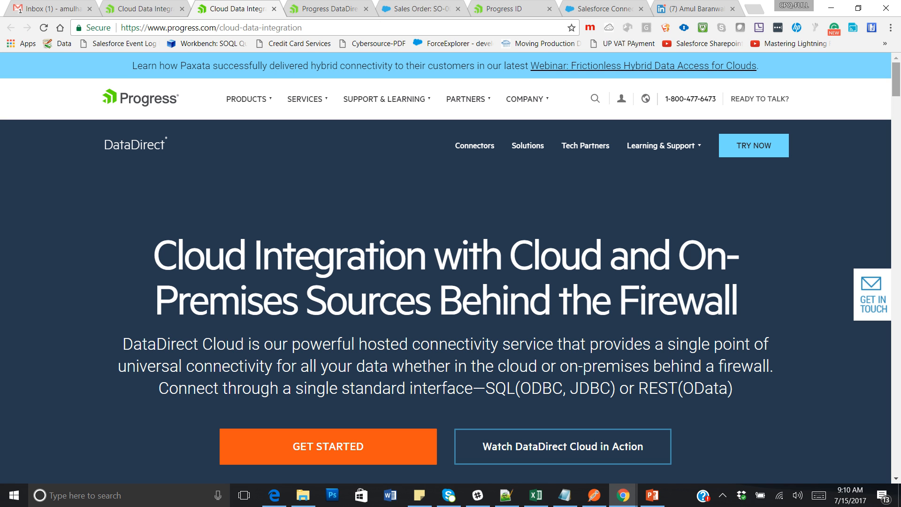
Scroll the Cloud Data Integration page that describes cloud and on-premises integration through SQL or REST.
scroll(451, 267, "down", 2)
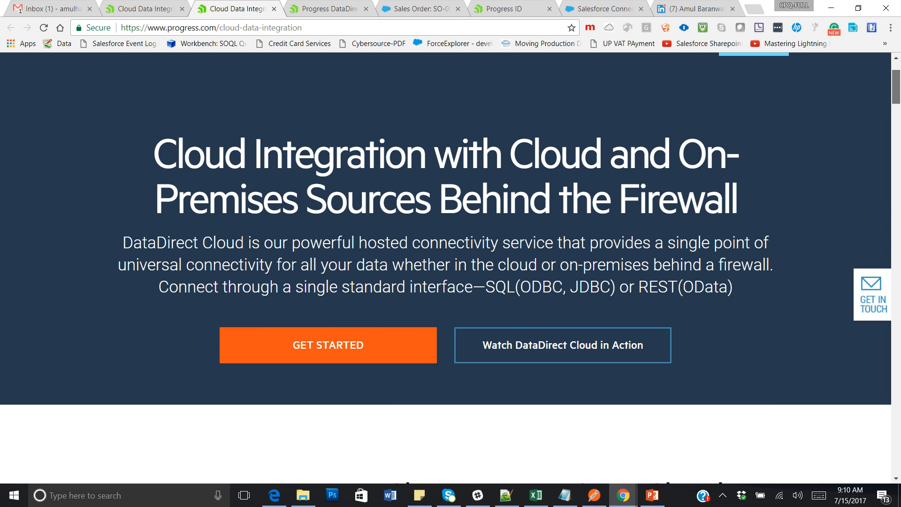
Scroll to the connector pricing table: 30-day free evaluation, Basic $49, Professional $149, Premium $349.
scroll(450, 268, "down", 2)
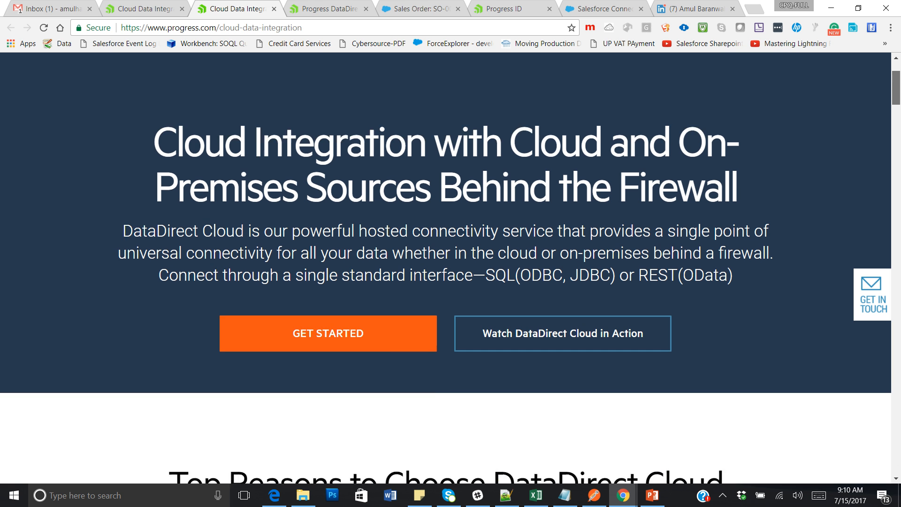
scroll(451, 268, "down", 4)
scroll(451, 267, "down", 10)
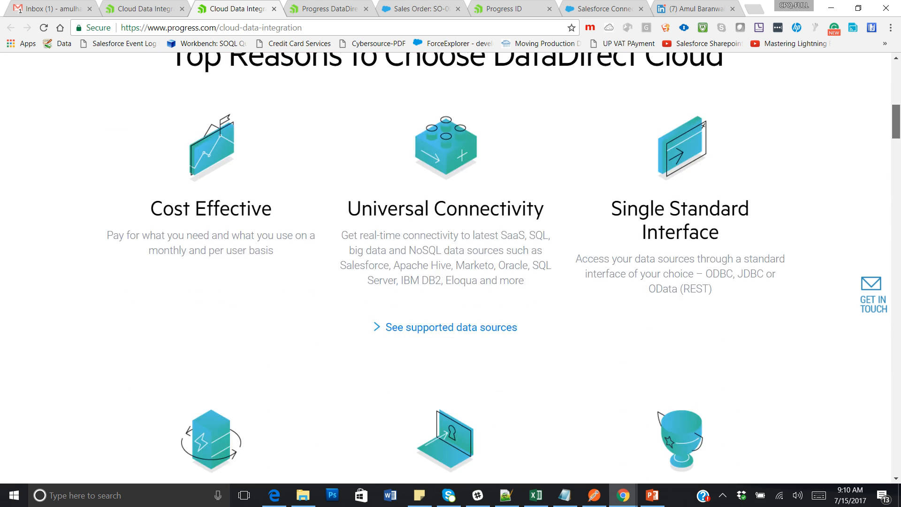
scroll(450, 268, "up", 18)
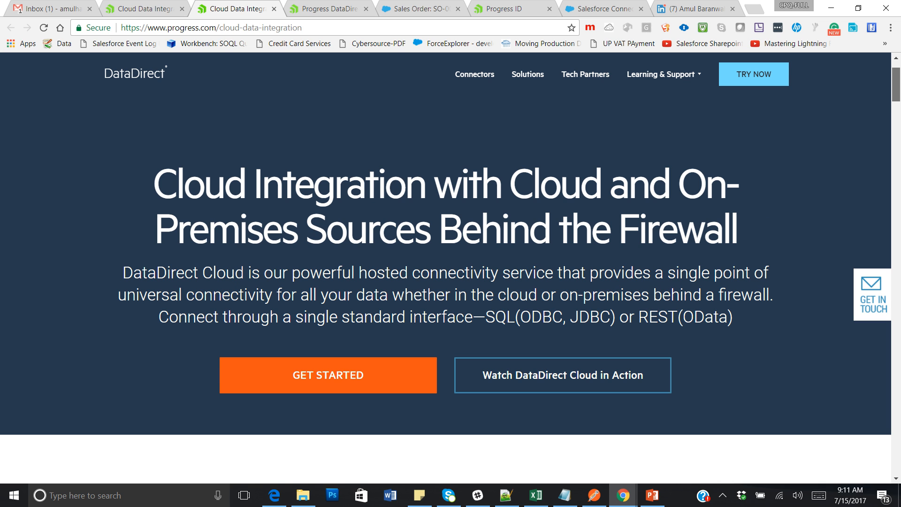
scroll(450, 268, "down", 1)
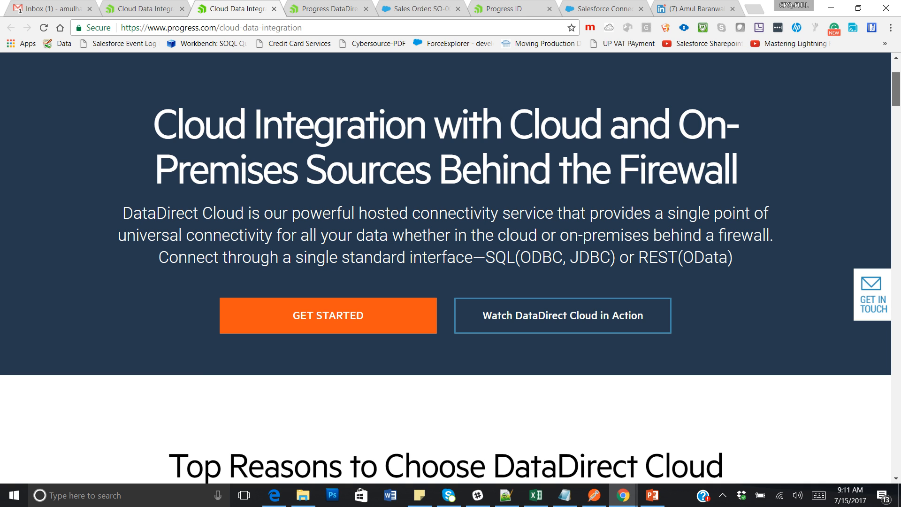
scroll(446, 268, "down", 10)
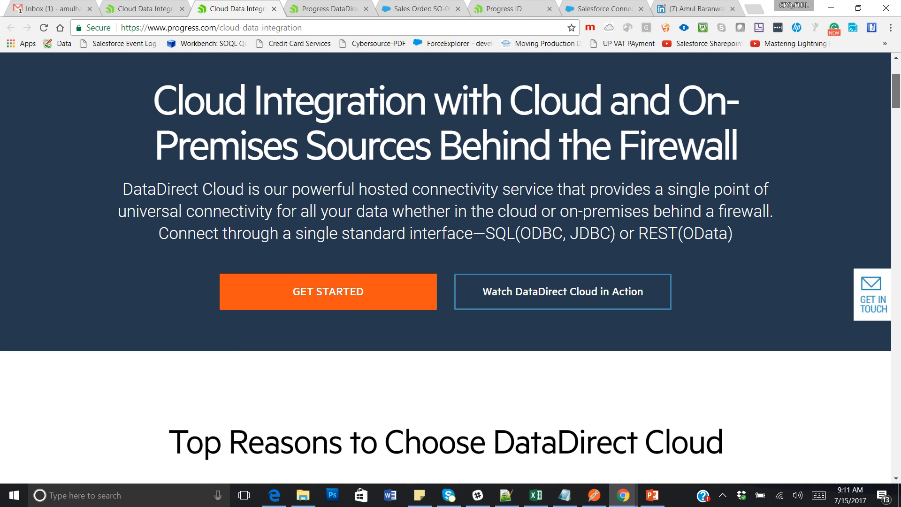
scroll(446, 268, "down", 13)
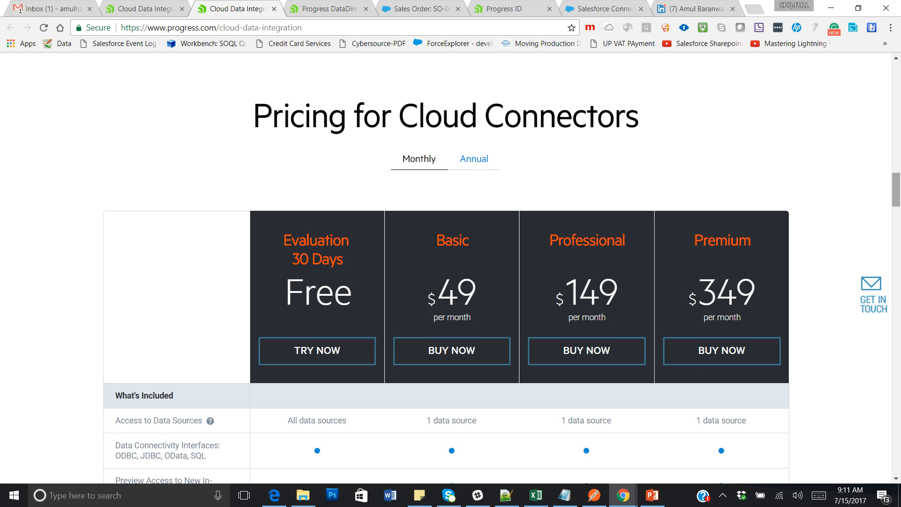
scroll(446, 268, "down", 2)
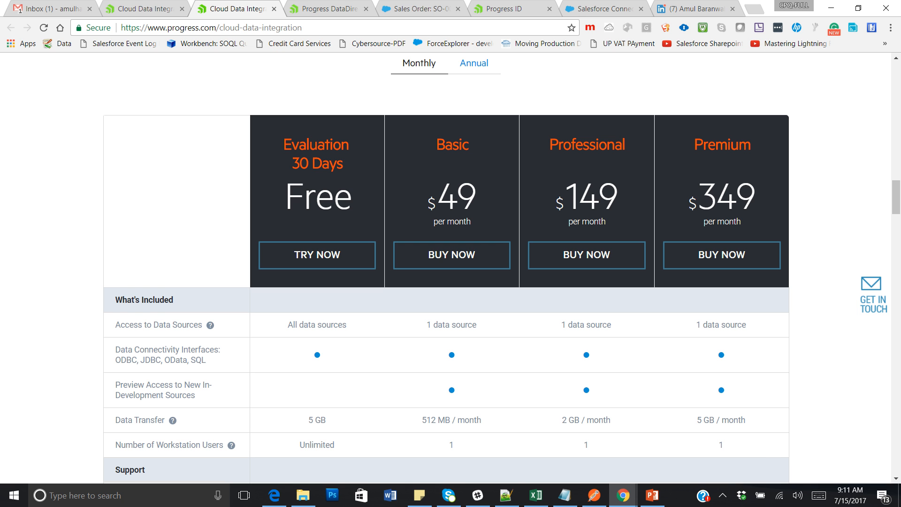
Log in from the Progress ID tab and reload the page after the session times out.
left_click(340, 9)
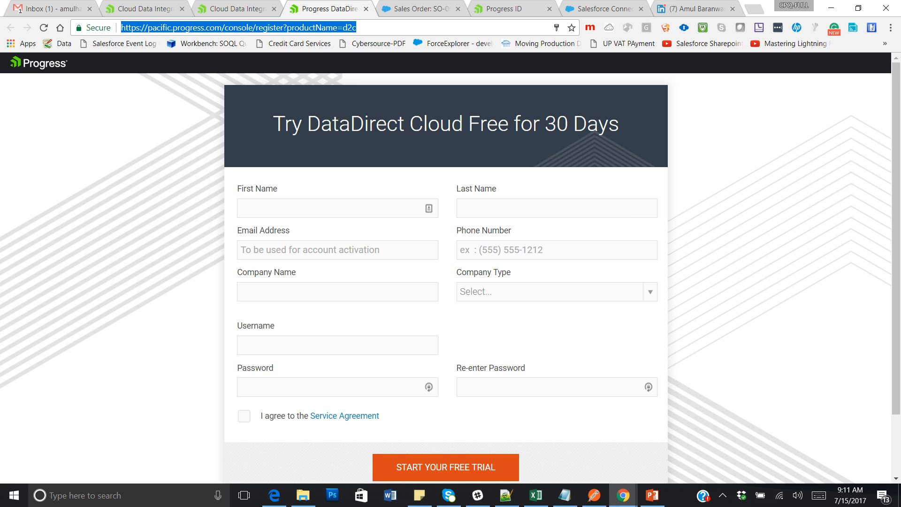
left_click(512, 10)
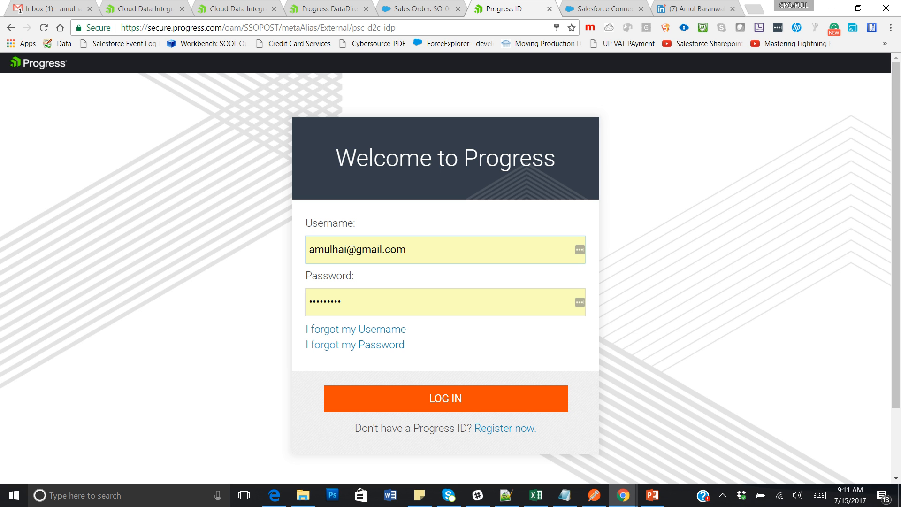
left_click(445, 399)
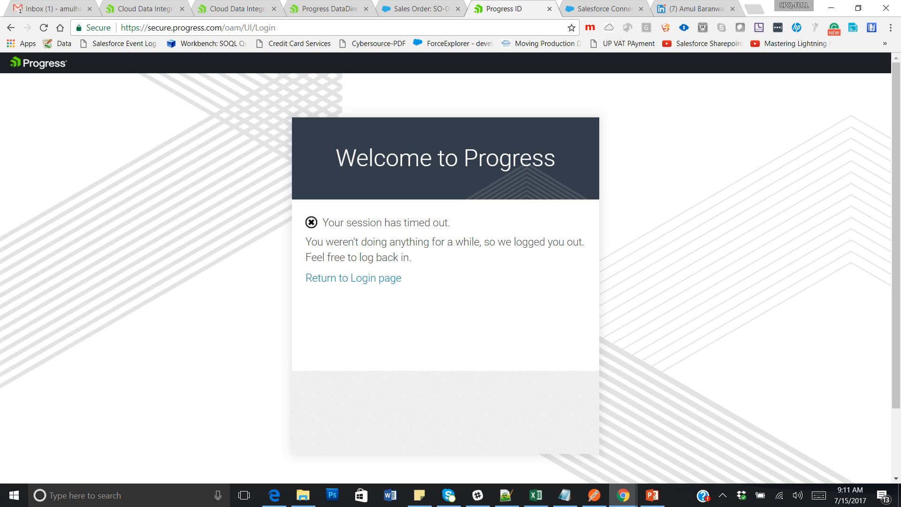
left_click(338, 27)
key("Return")
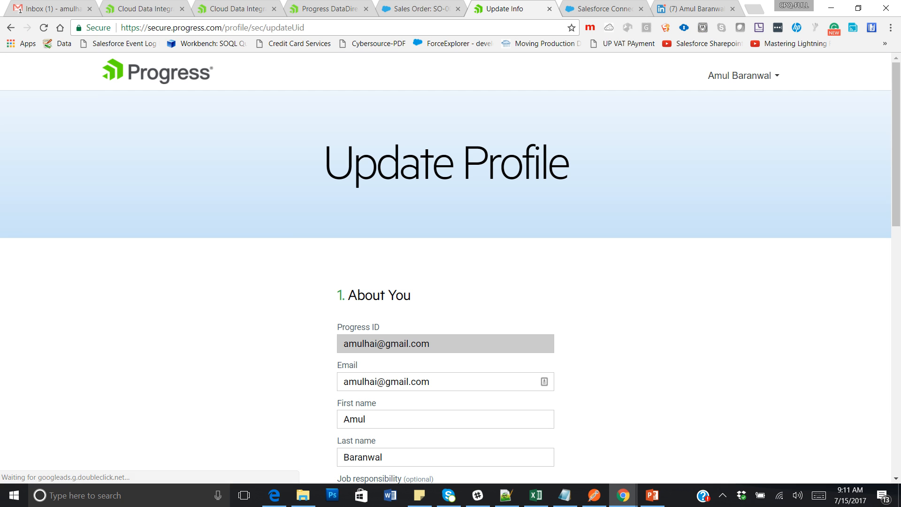
Fill the city from the saved address suggestion and save the Progress ID profile.
scroll(450, 267, "down", 10)
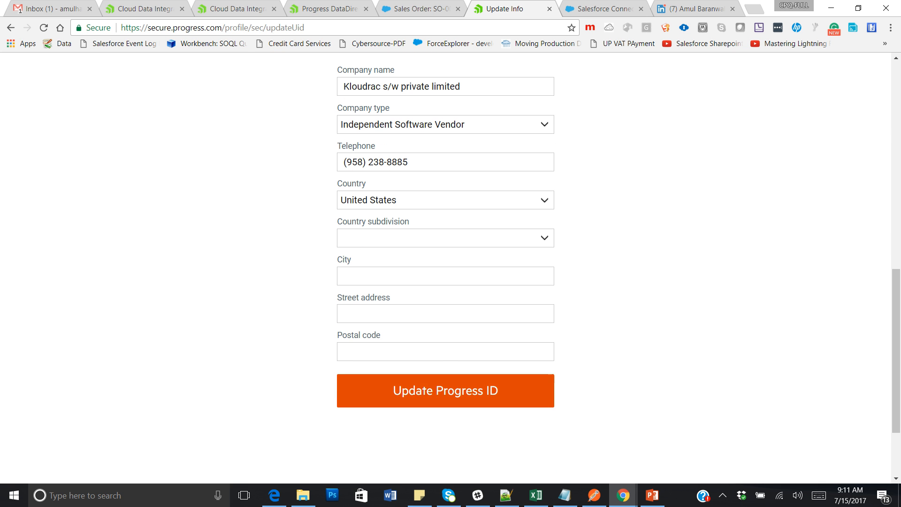
left_click(445, 391)
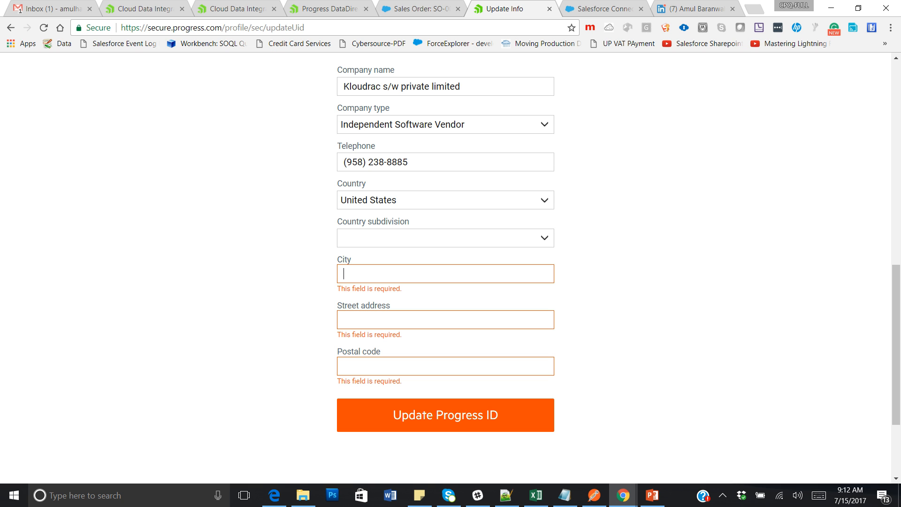
type("Resd")
key("BackSpace")
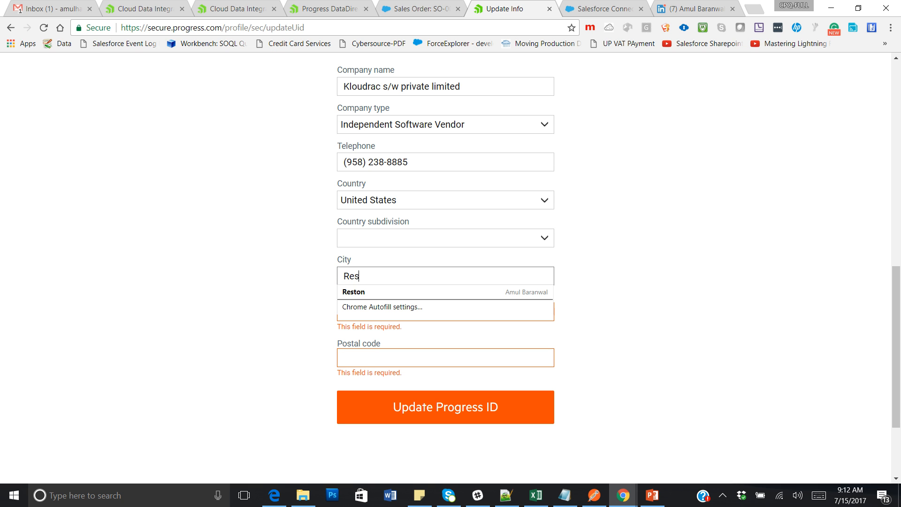
key("Down")
key("Return")
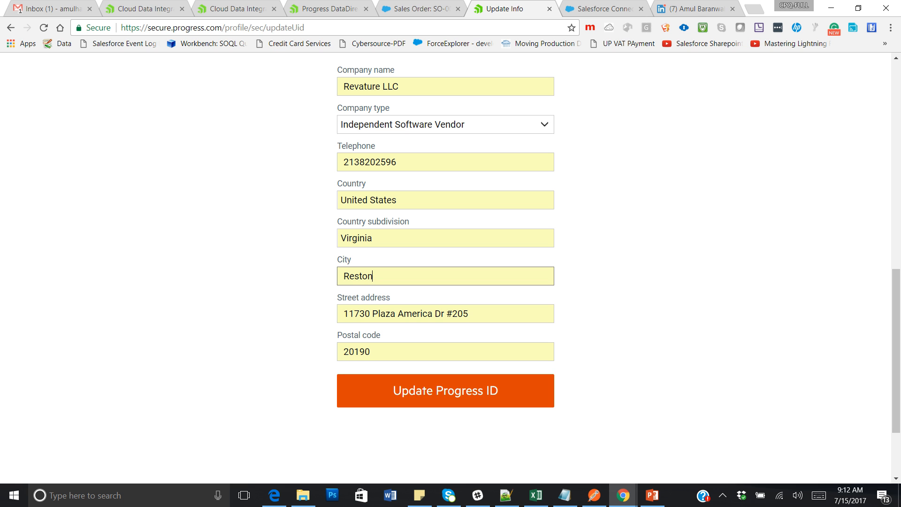
left_click(445, 390)
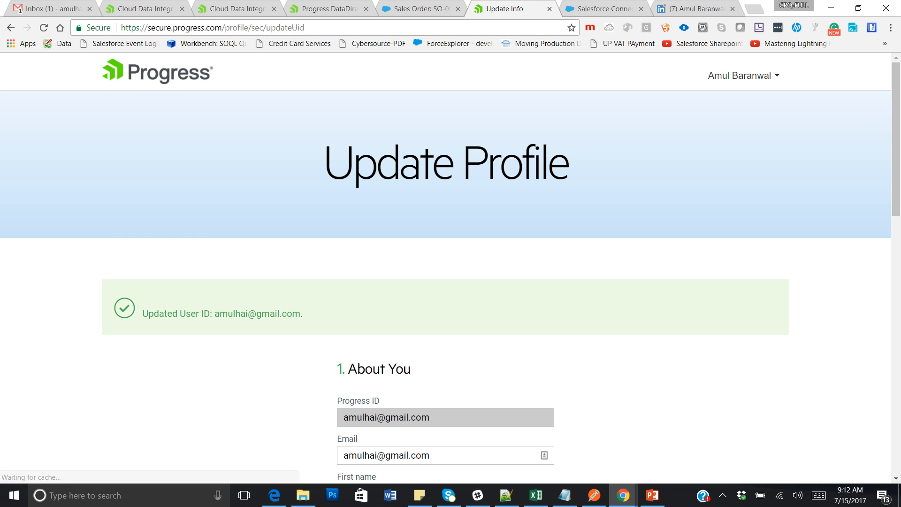
scroll(445, 267, "down", 5)
left_click_drag(896, 219, 896, 140)
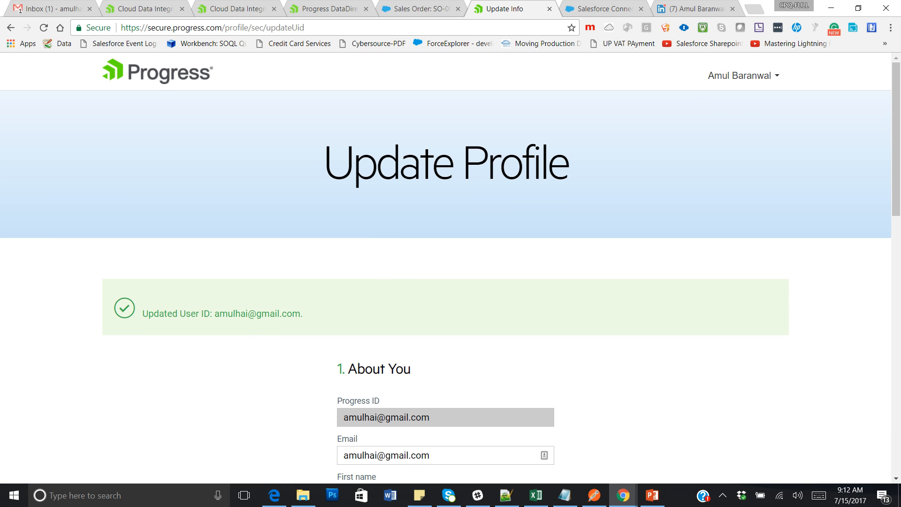
left_click(741, 75)
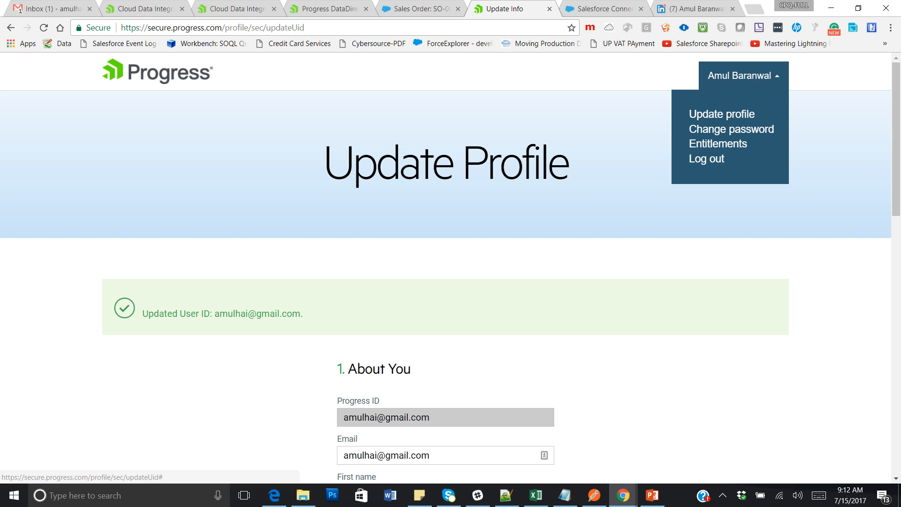
Go to the account's Entitlements page and follow its Progress Community link.
left_click(744, 75)
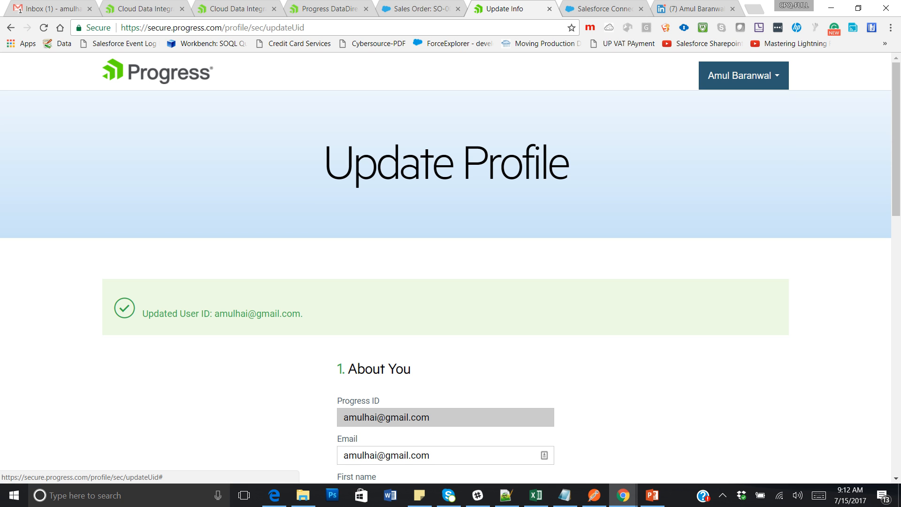
left_click(744, 75)
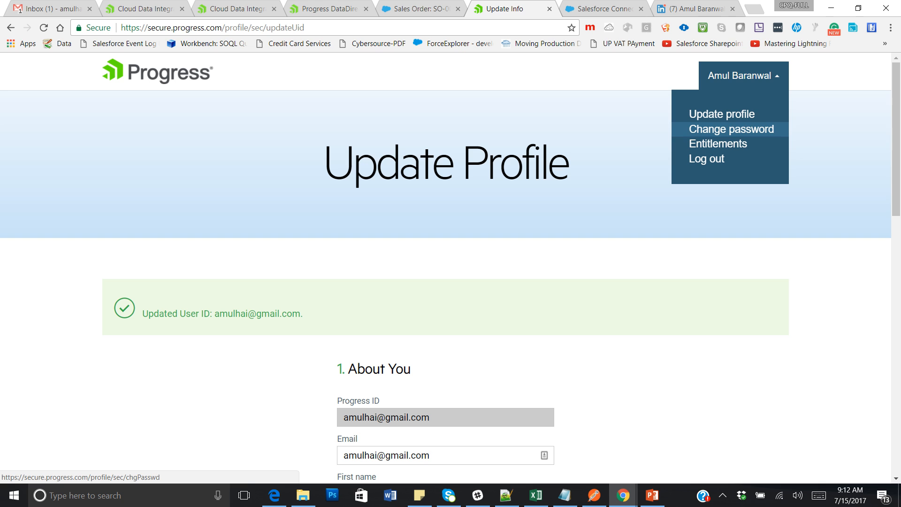
left_click(718, 144)
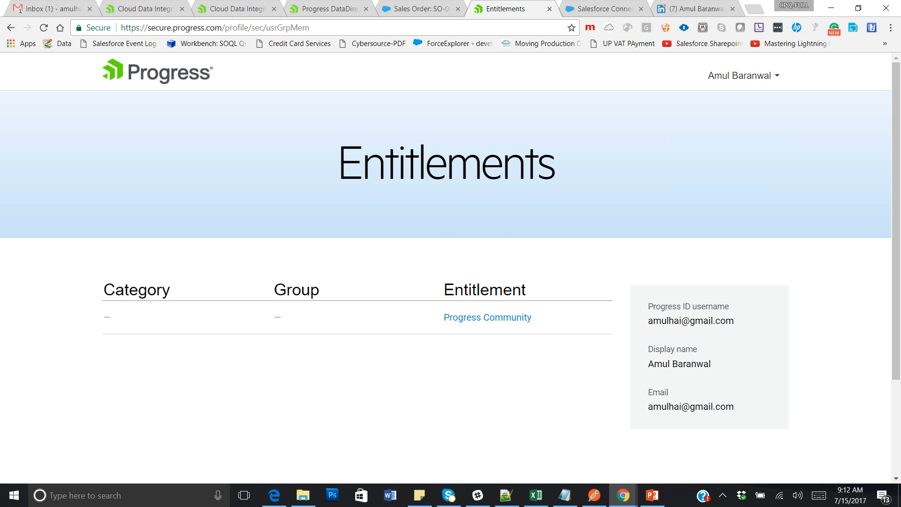
left_click(488, 317)
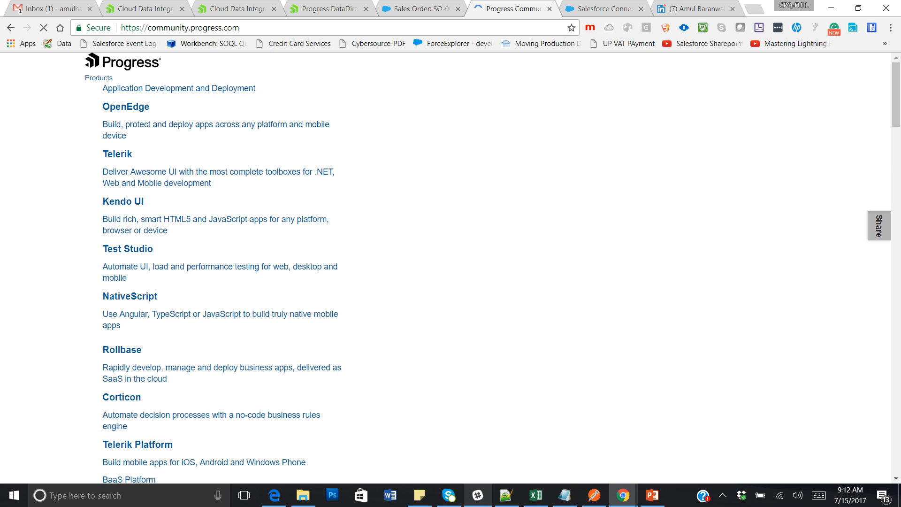
Check the saved reference links in Sticky Notes and move between browser tabs toward the DataDirect Cloud dashboard.
left_click(419, 496)
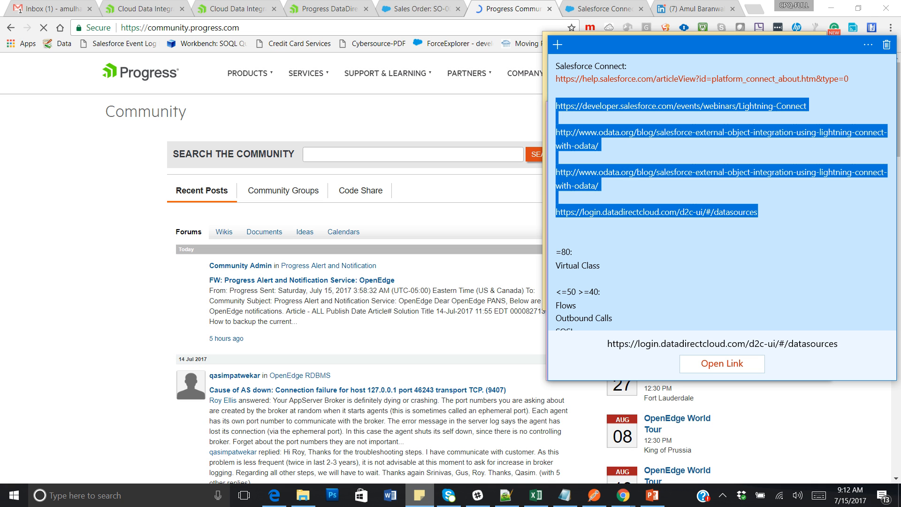
left_click(556, 226)
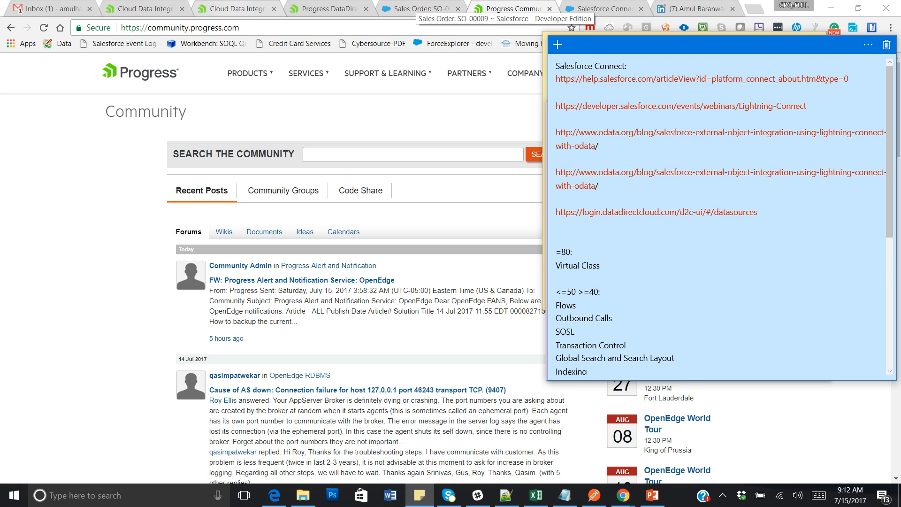
left_click(236, 9)
left_click(236, 9)
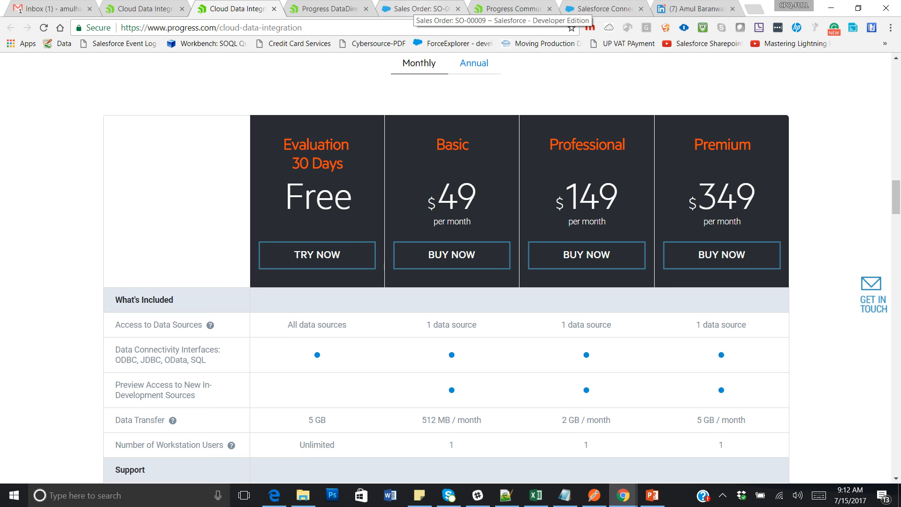
left_click(499, 9)
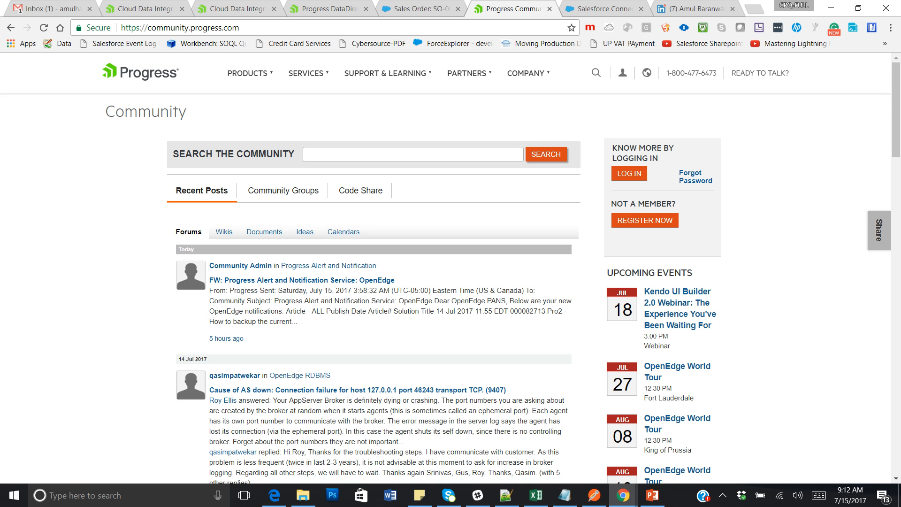
left_click(723, 496)
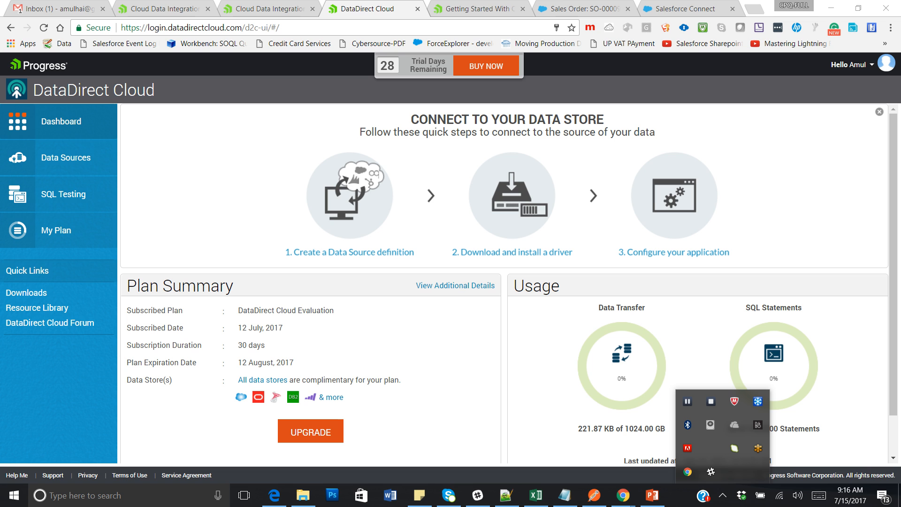
Start a new data source with Salesforce as its data store.
left_click(65, 158)
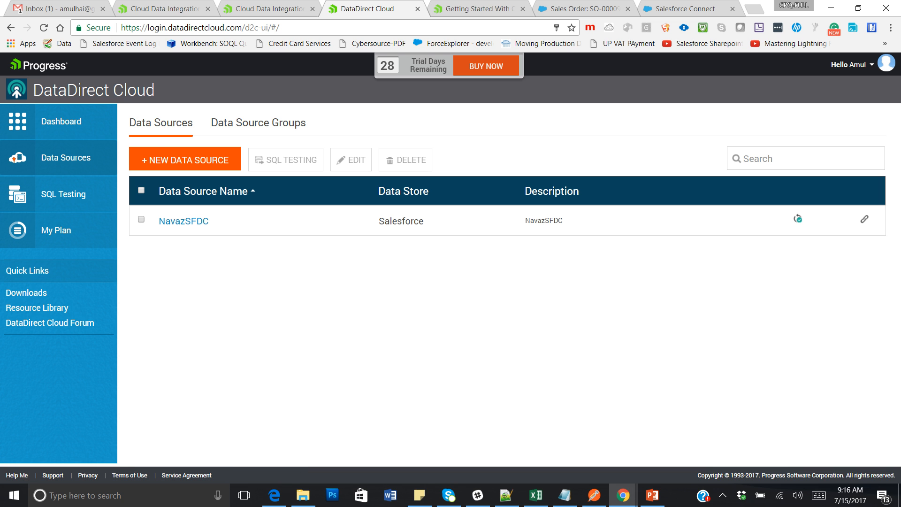
left_click(185, 160)
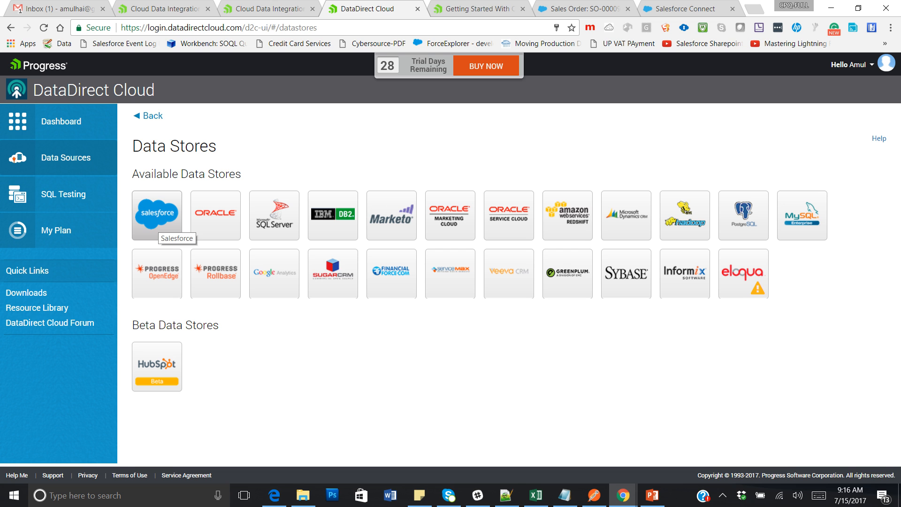
left_click(157, 222)
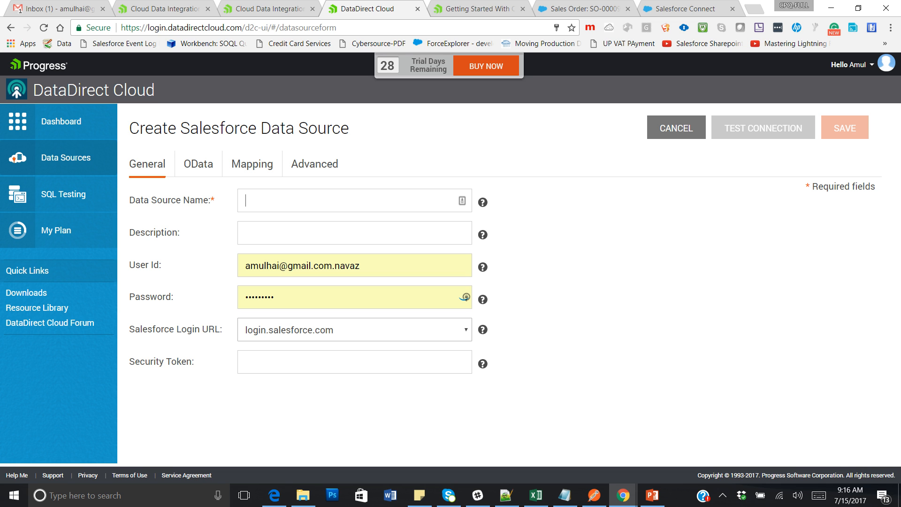
Name it DemoSFConnect, confirm the User Id and Password, and test the Salesforce connection.
type("Nava")
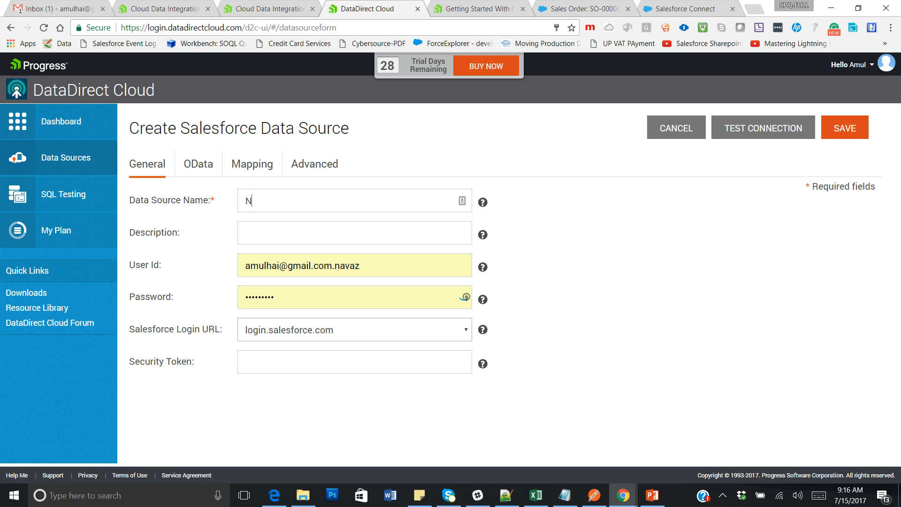
key("BackSpace")
key("BackSpace")
key("BackSpace")
key("BackSpace")
type("DemoSFConnect")
left_click_drag(360, 266, 245, 266)
left_click(360, 266)
left_click(277, 298)
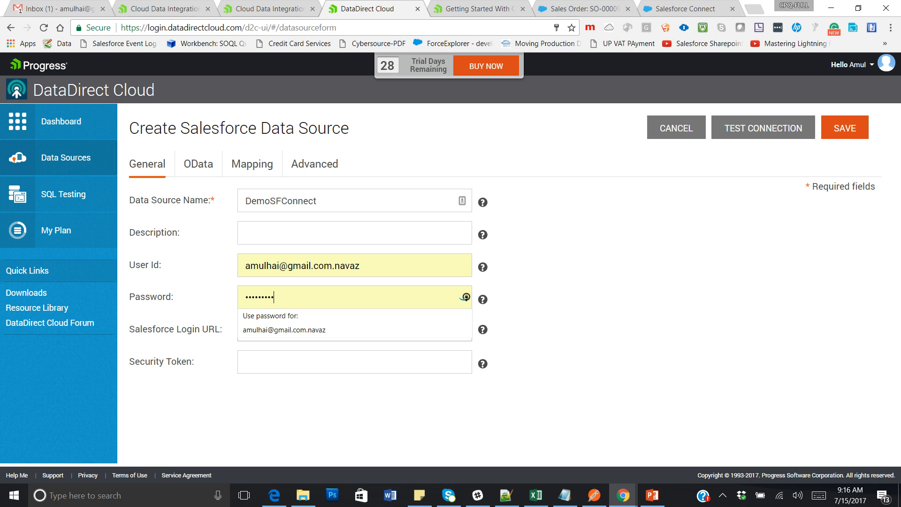
key("Escape")
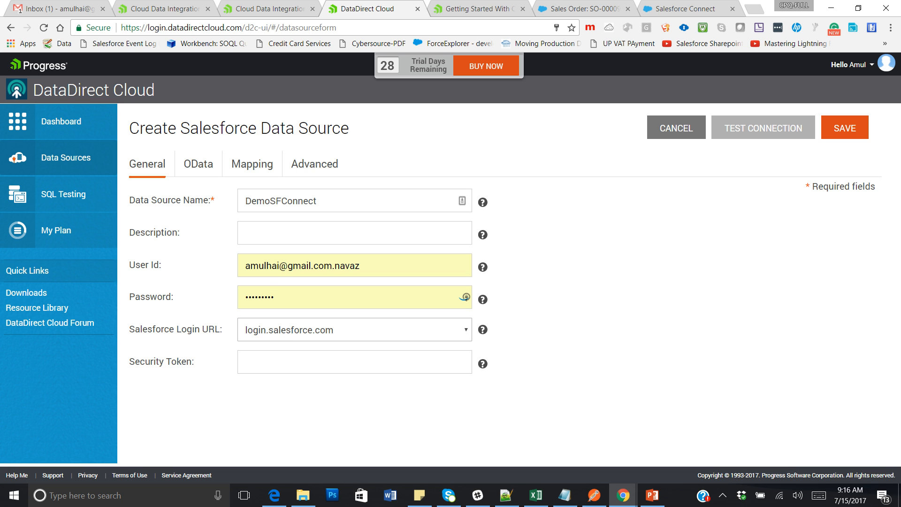
left_click(763, 127)
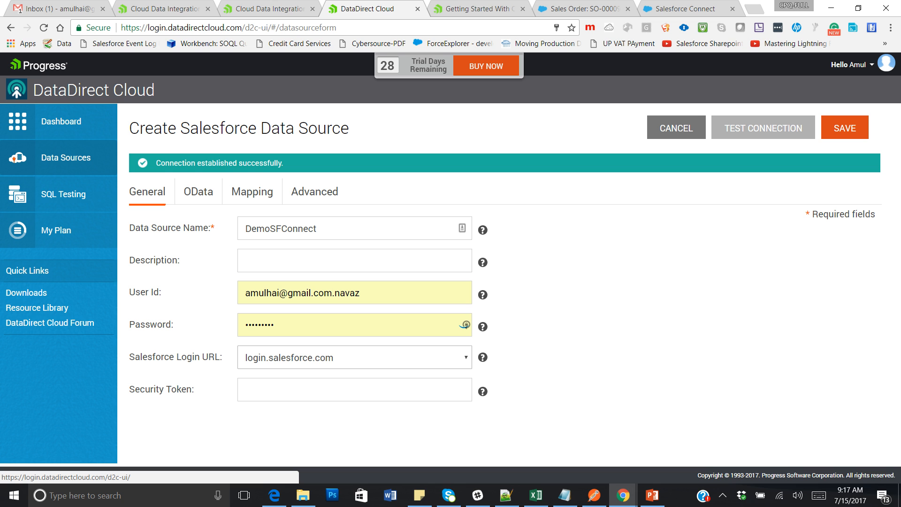
left_click(198, 192)
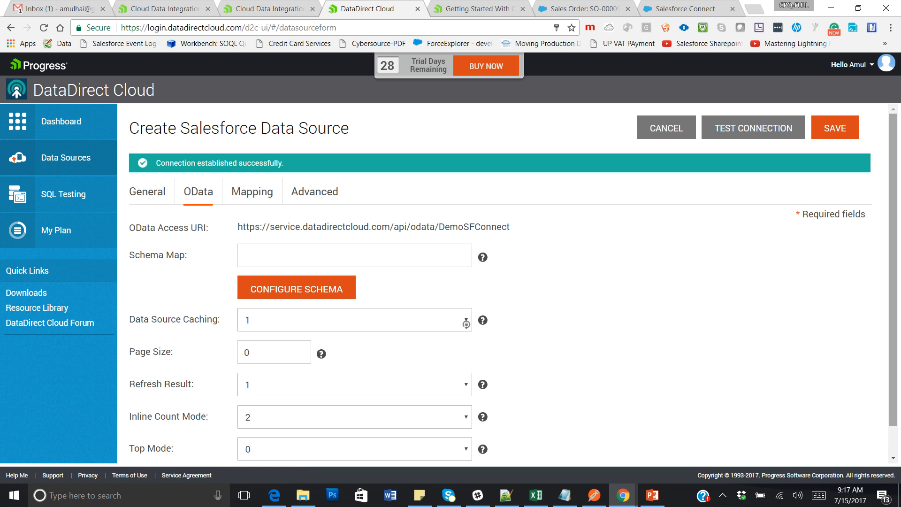
scroll(466, 324, "down", 1)
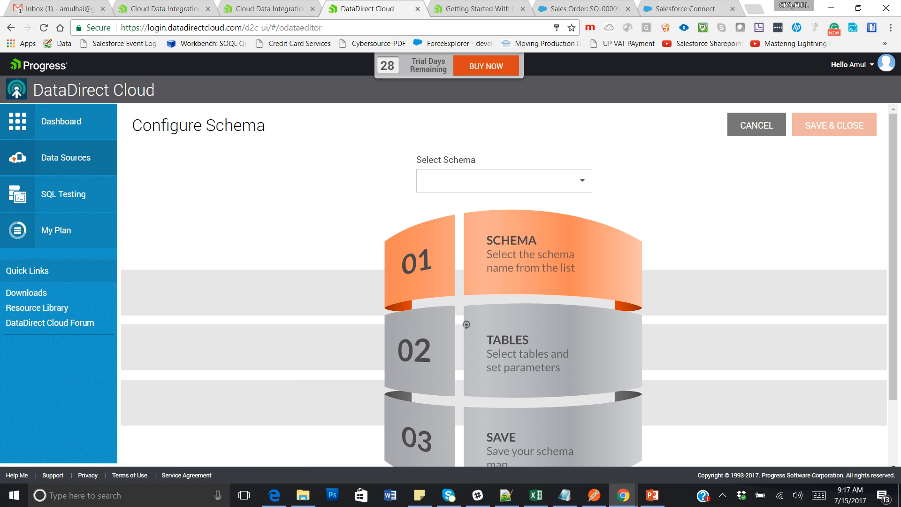
Select SFORCE in the Select Schema dropdown so tables like ACCOUNT and ACCOUNTFEED are listed.
left_click(582, 181)
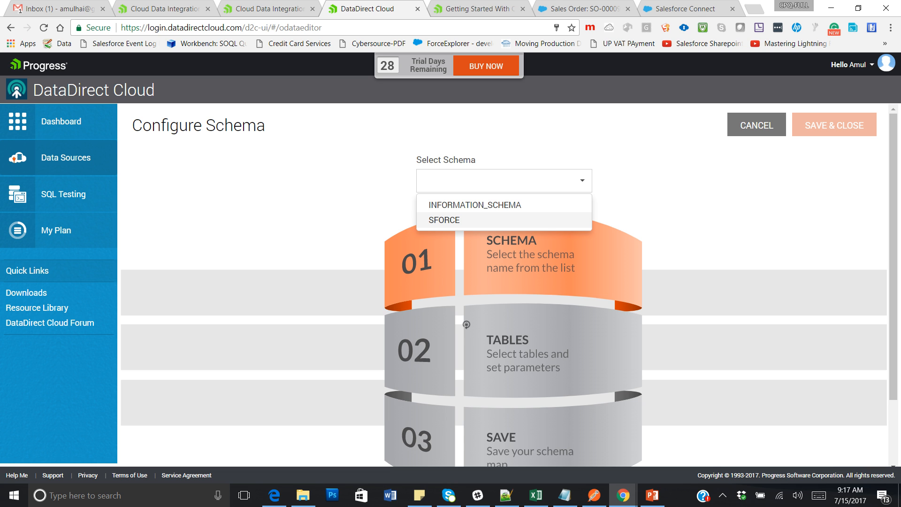
left_click(444, 220)
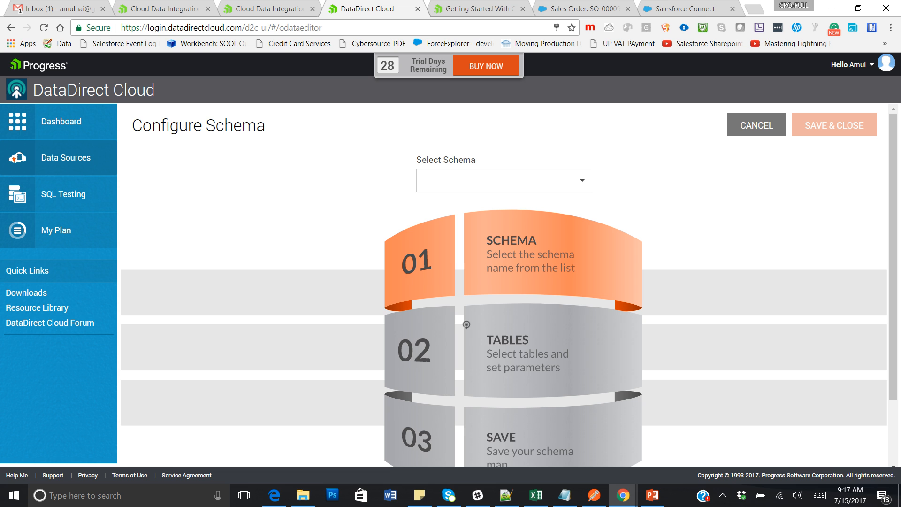
scroll(466, 324, "down", 1)
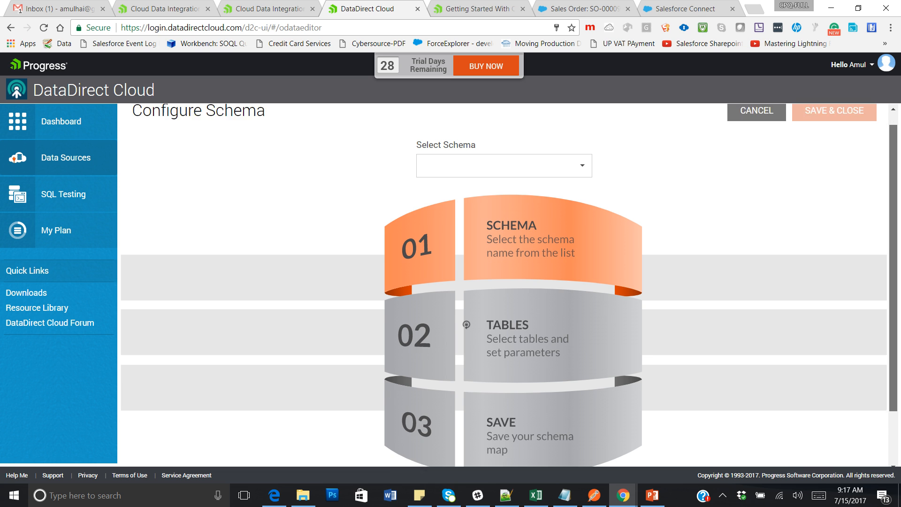
scroll(467, 325, "down", 2)
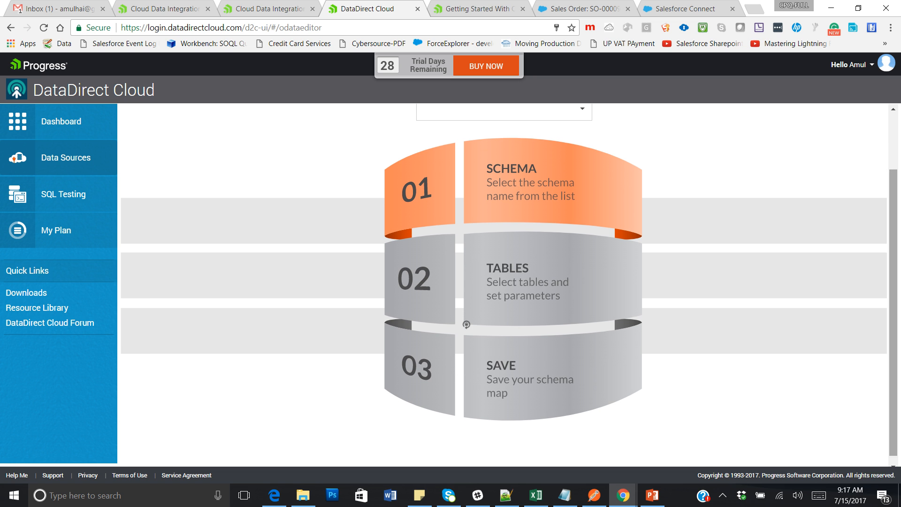
scroll(467, 325, "up", 2)
left_click(504, 181)
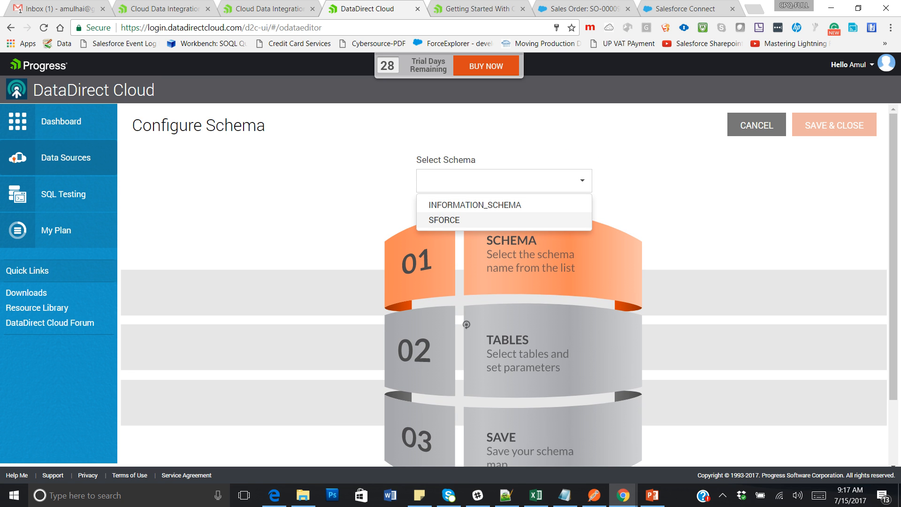
left_click(464, 220)
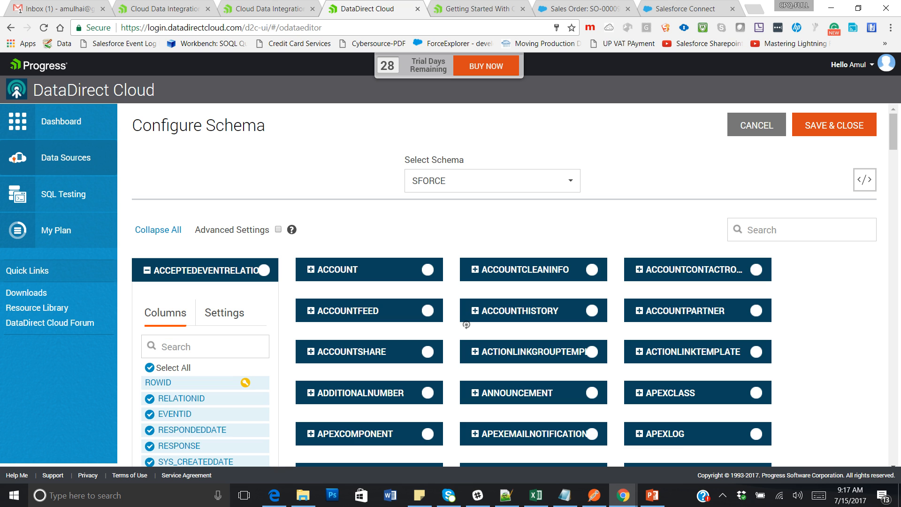
Find 'Order' in the table list and toggle SALES_ORDER into the SFORCE OData schema map.
scroll(467, 325, "down", 4)
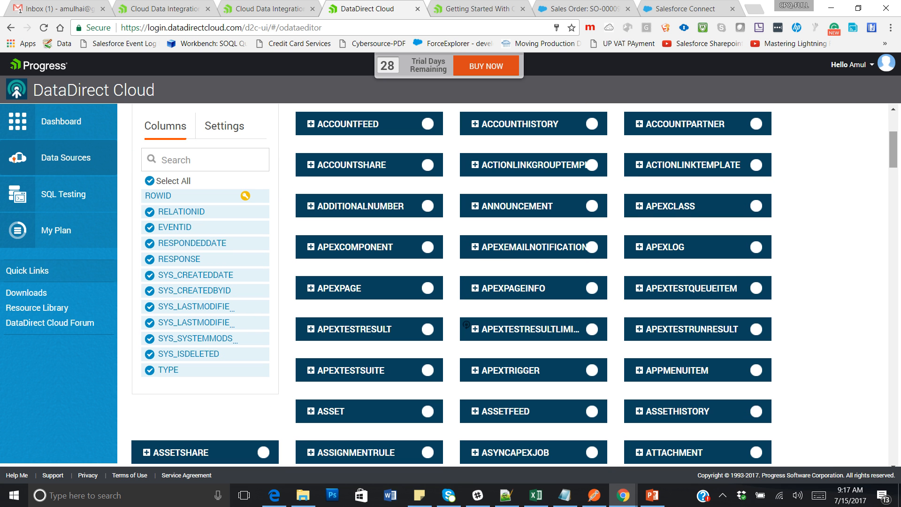
key("ctrl+f")
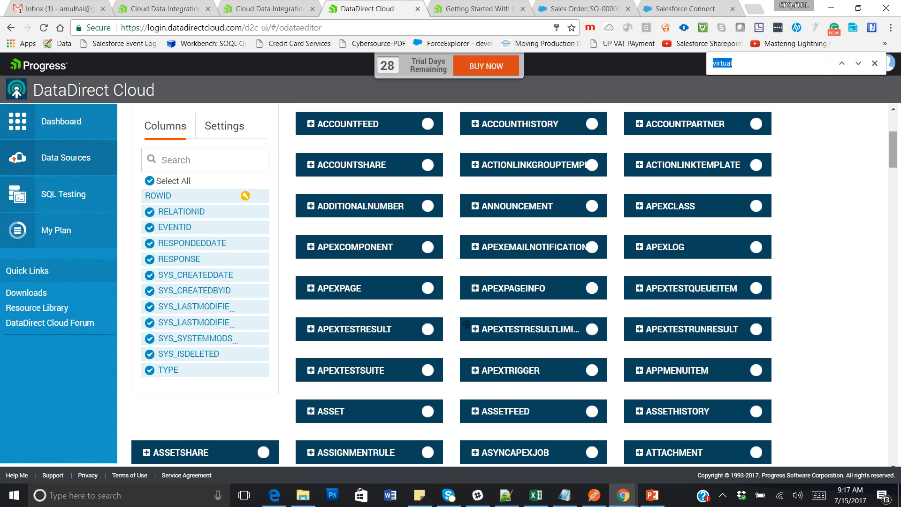
type("Order")
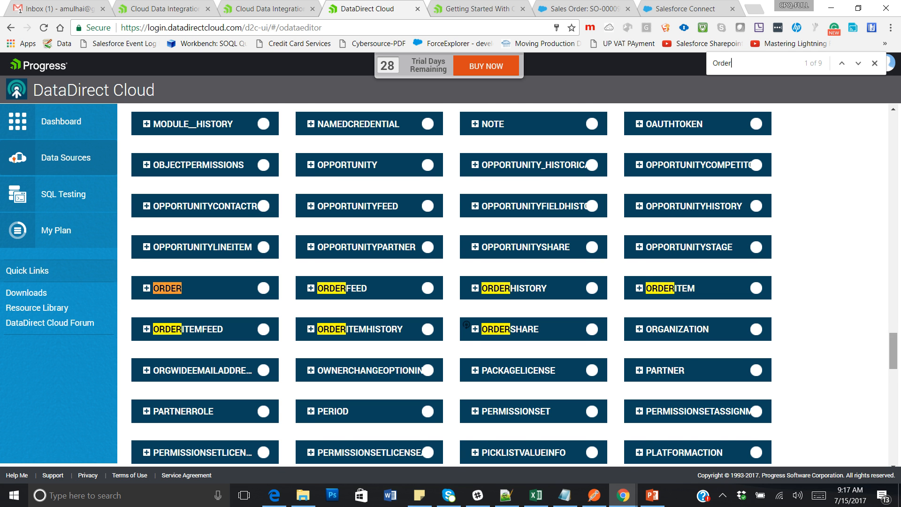
scroll(466, 324, "down", 8)
scroll(467, 324, "down", 3)
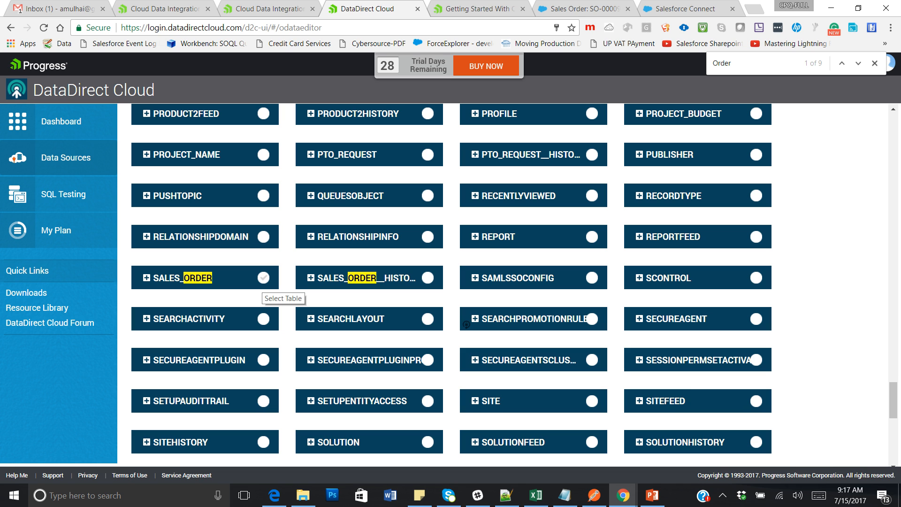
left_click(263, 278)
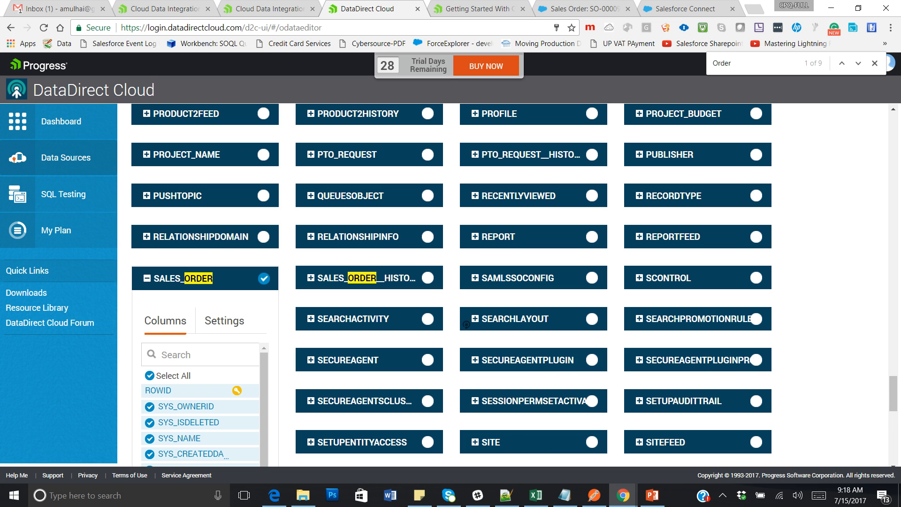
scroll(466, 324, "down", 4)
scroll(466, 325, "up", 20)
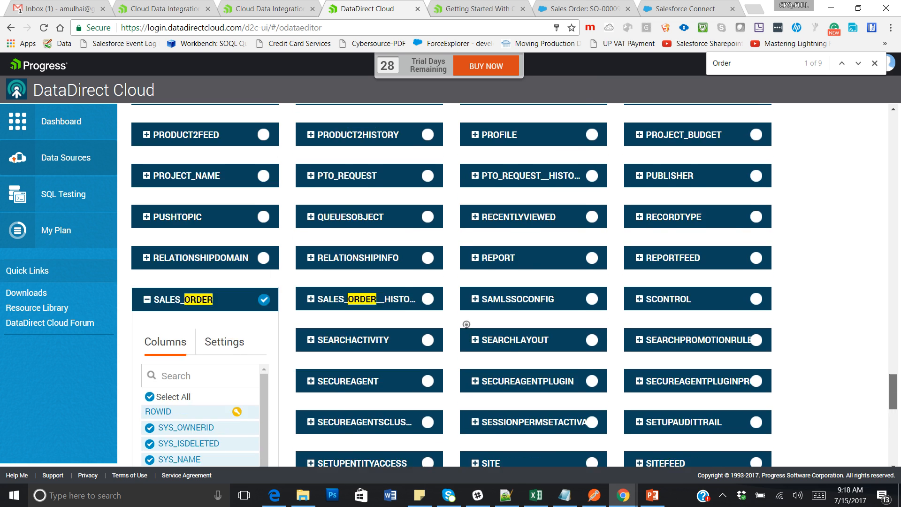
scroll(466, 325, "up", 20)
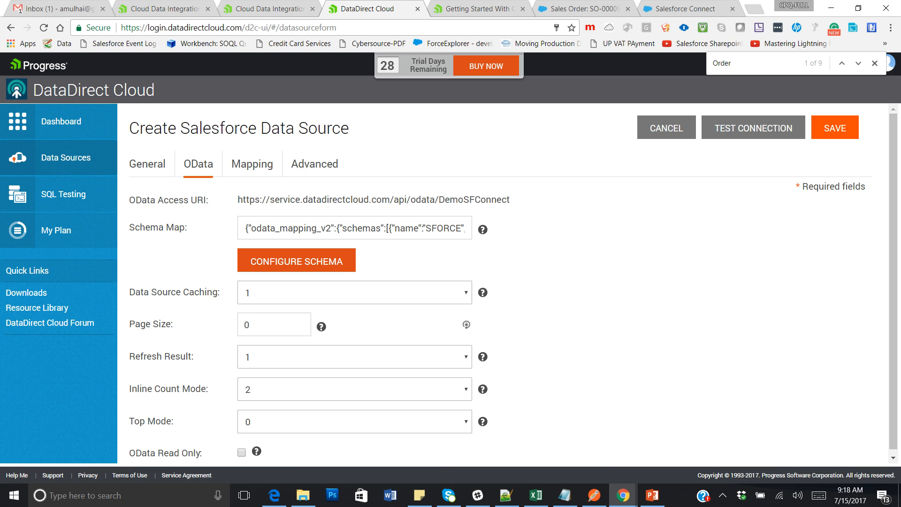
Select DemoSFConnect's OData access URI, then save the DemoSFConnect data source.
scroll(466, 324, "down", 1)
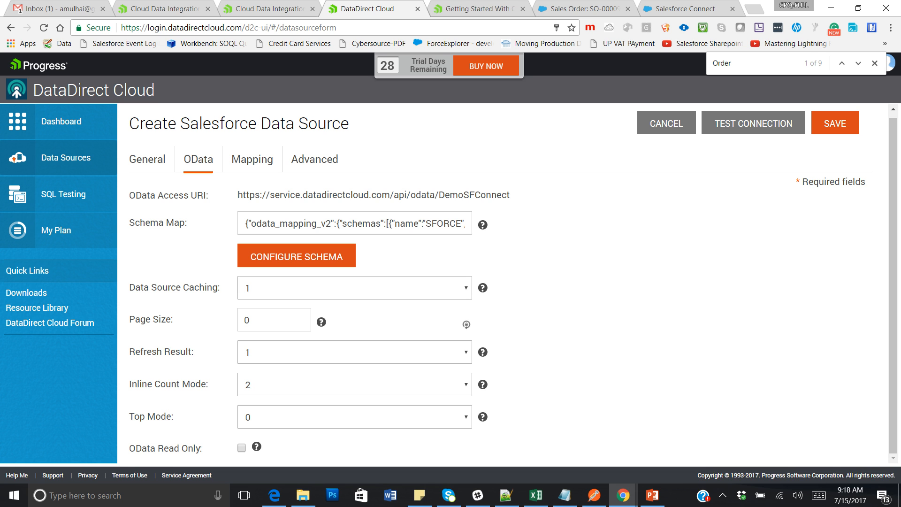
left_click_drag(511, 195, 237, 194)
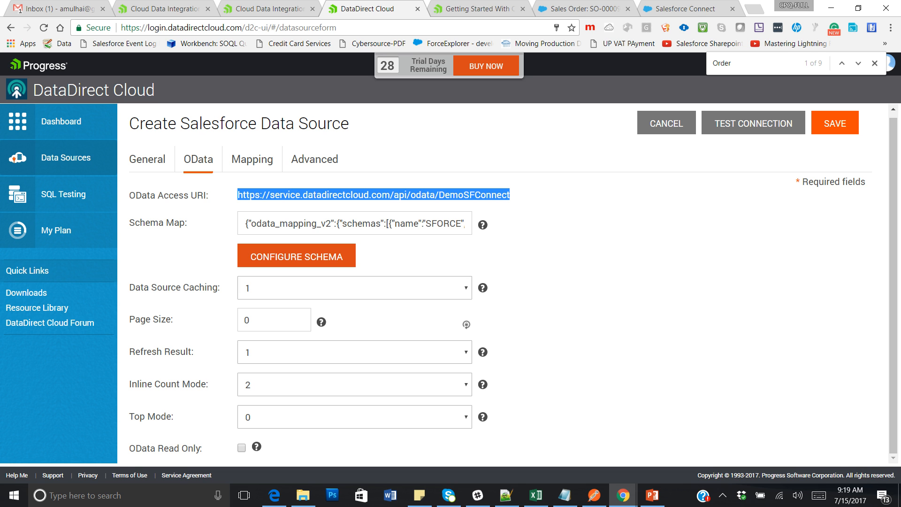
left_click(835, 123)
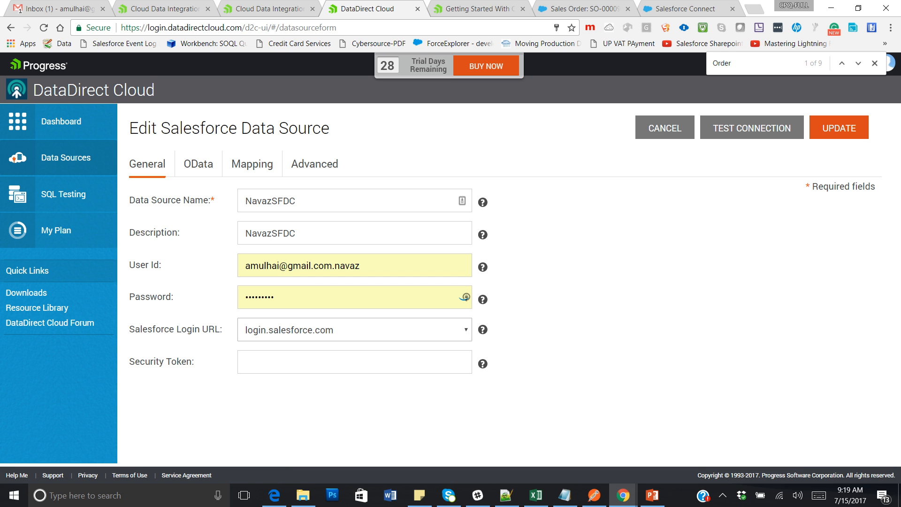
left_click(198, 164)
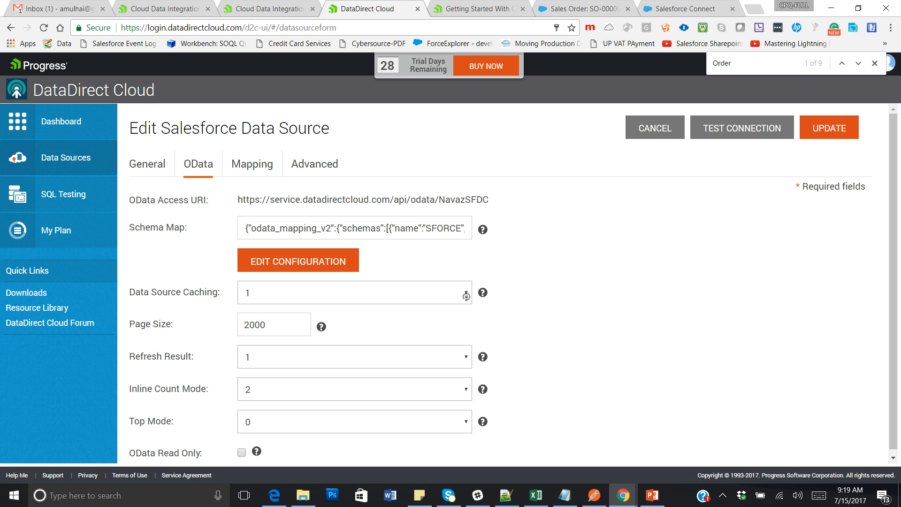
left_click_drag(489, 200, 236, 199)
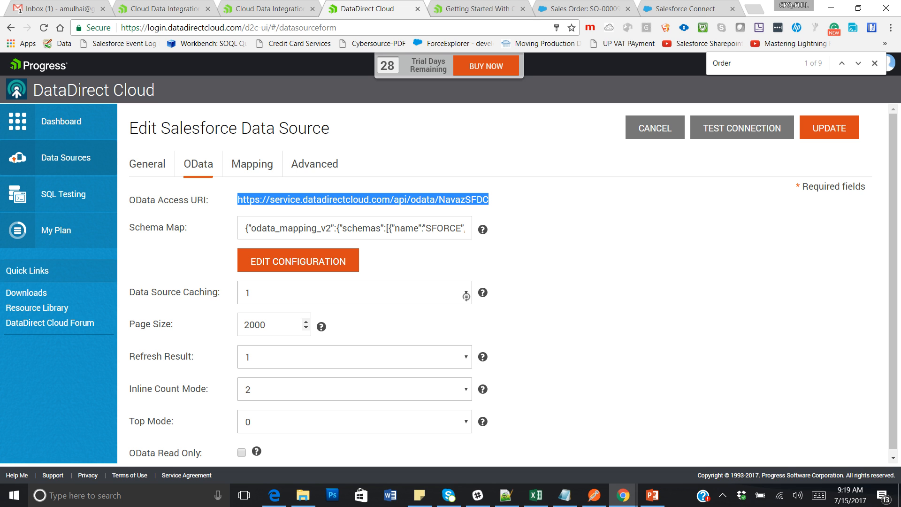
mouse_move(321, 327)
right_click(465, 204)
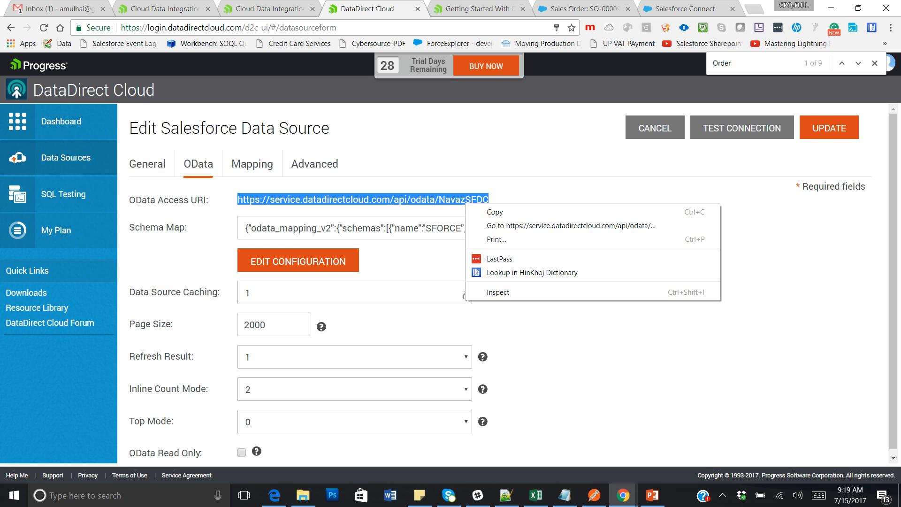
left_click(484, 211)
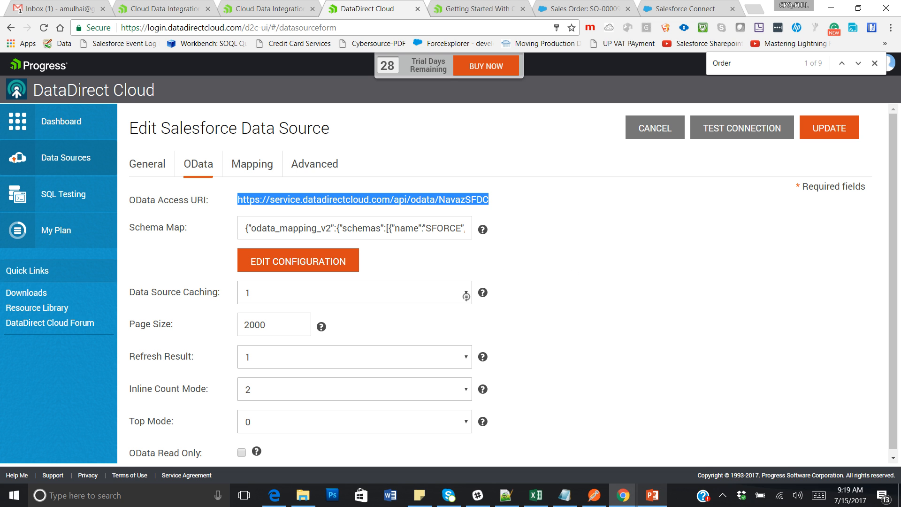
left_click(652, 495)
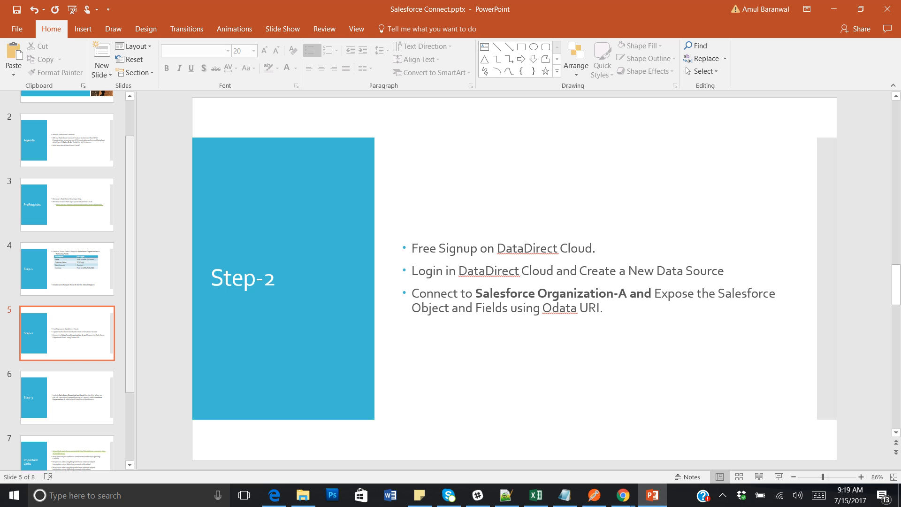
Step through slides 3 (PreRequisits), 4 and 5, ending on slide 6, Step-3.
left_click(71, 206)
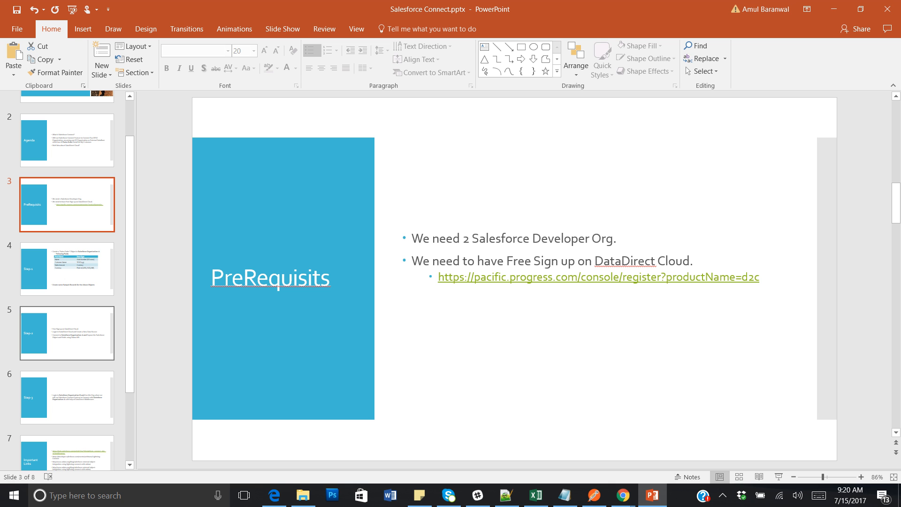
left_click(67, 269)
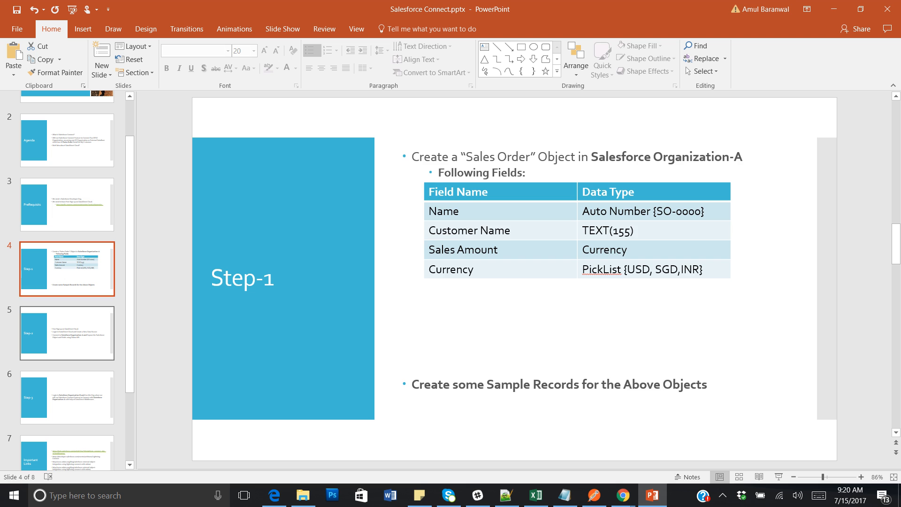
left_click(67, 334)
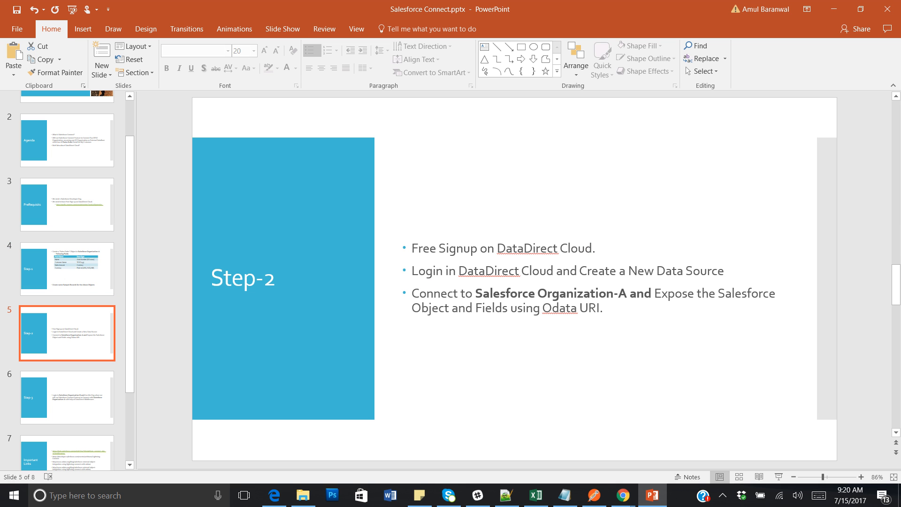
left_click(61, 392)
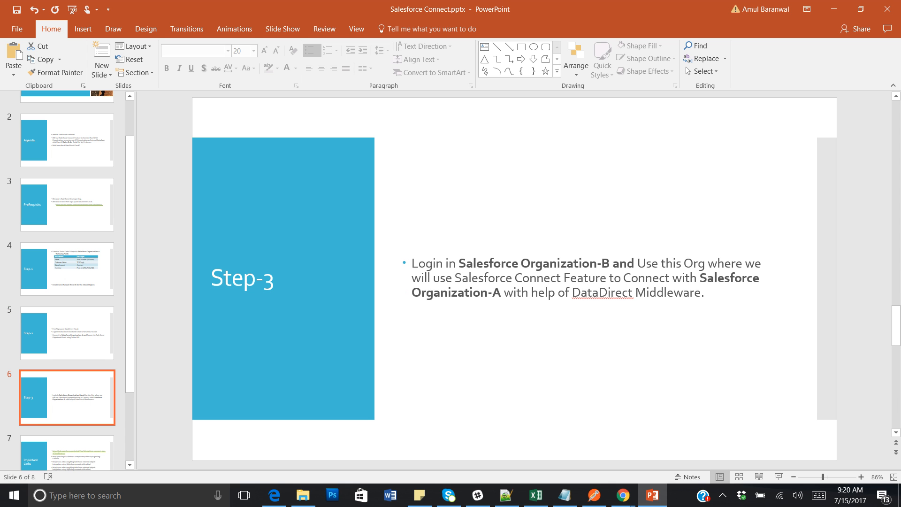
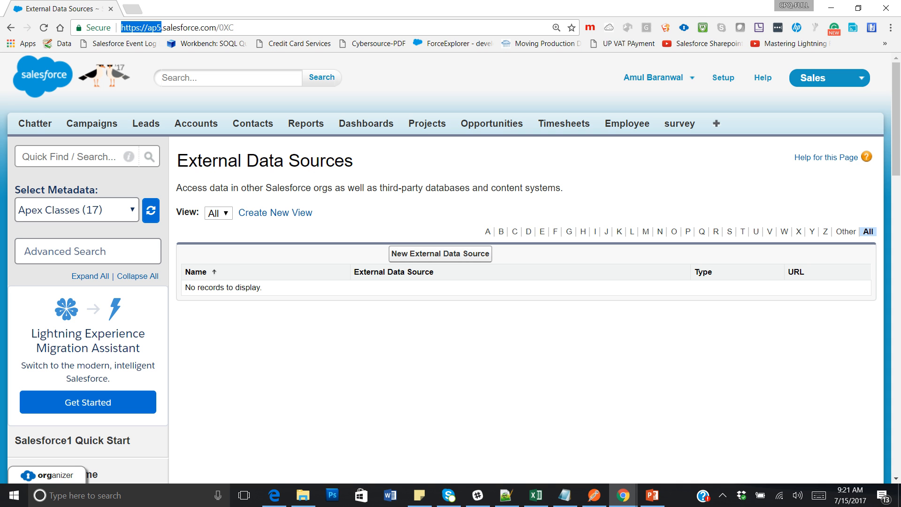
Search Setup for 'External' and start a new data source from the External Data Sources page.
left_click(470, 357)
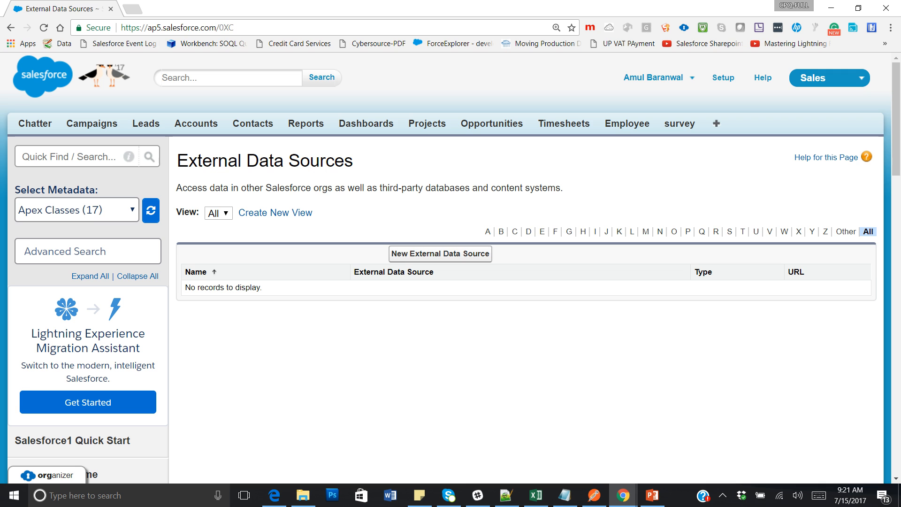
left_click(95, 157)
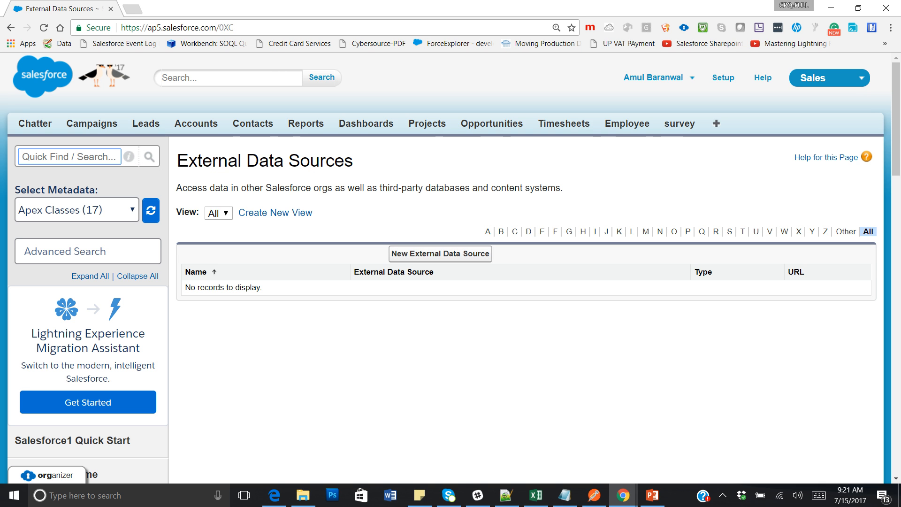
type("Ext")
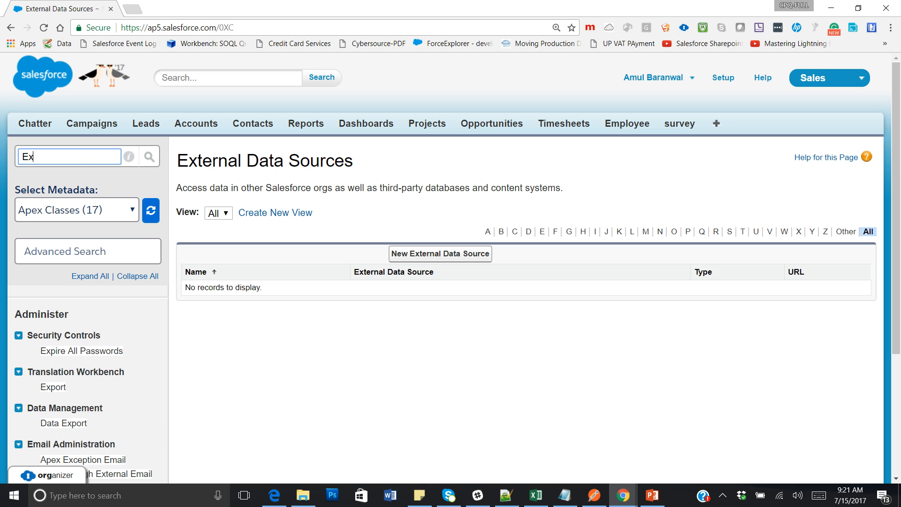
key("BackSpace")
key("BackSpace")
key("BackSpace")
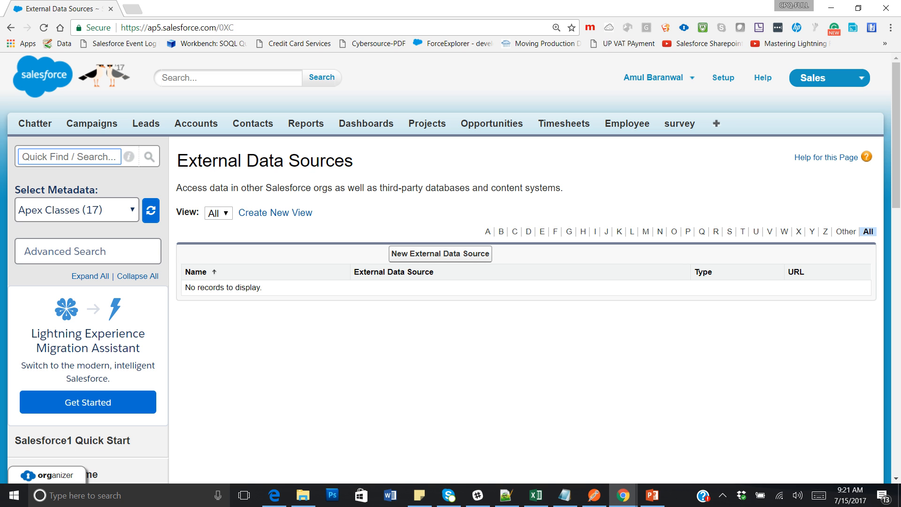
type("Exter")
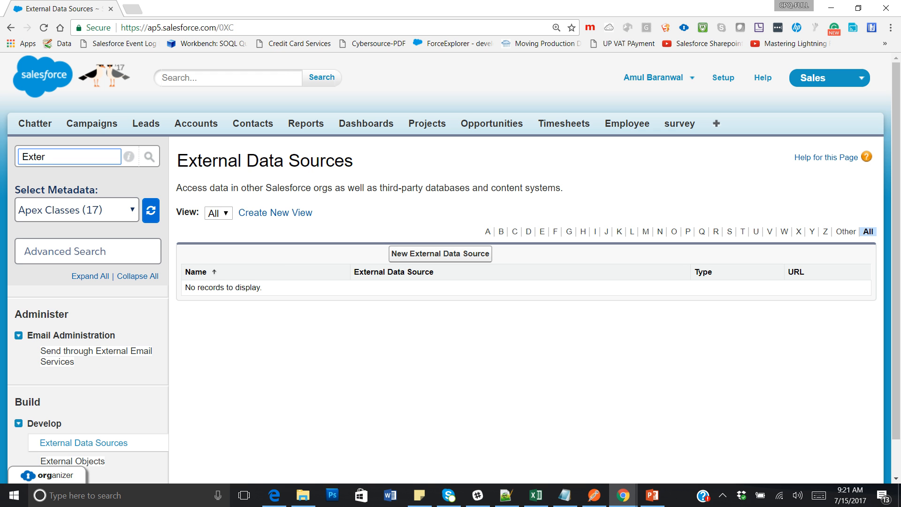
left_click(724, 77)
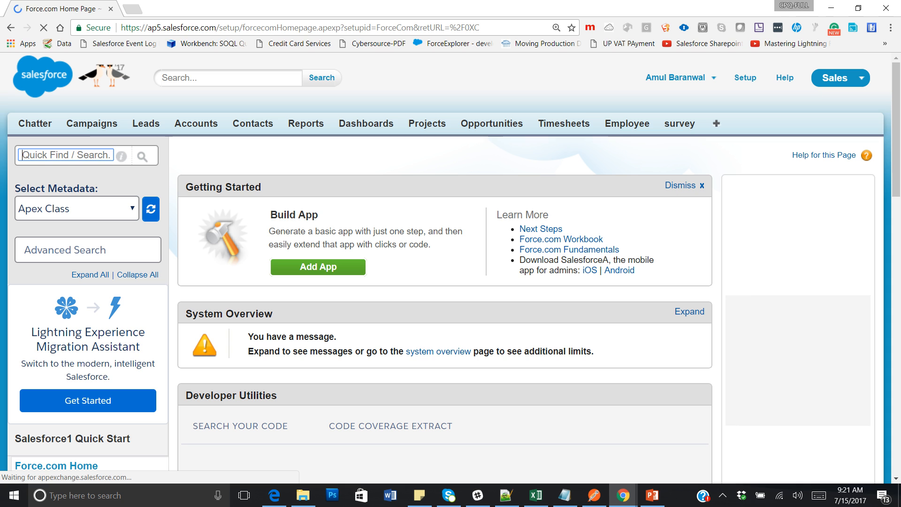
type("External")
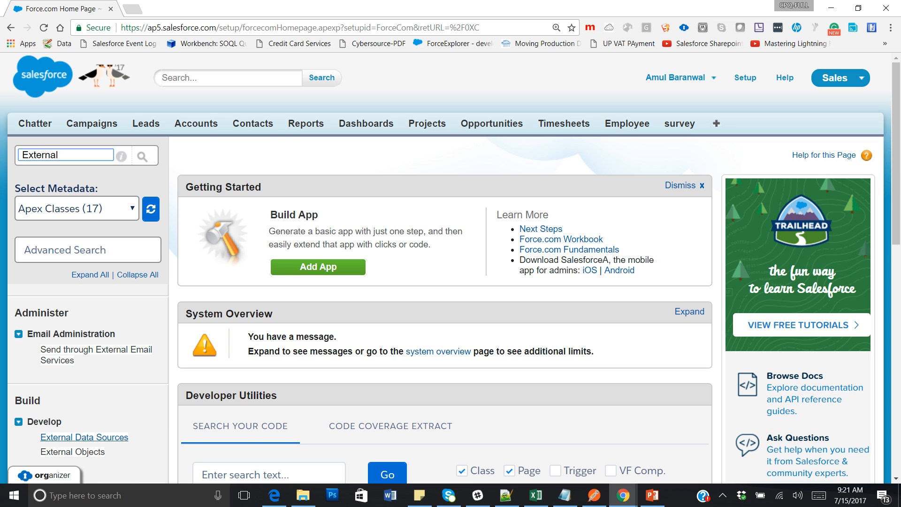
left_click(84, 437)
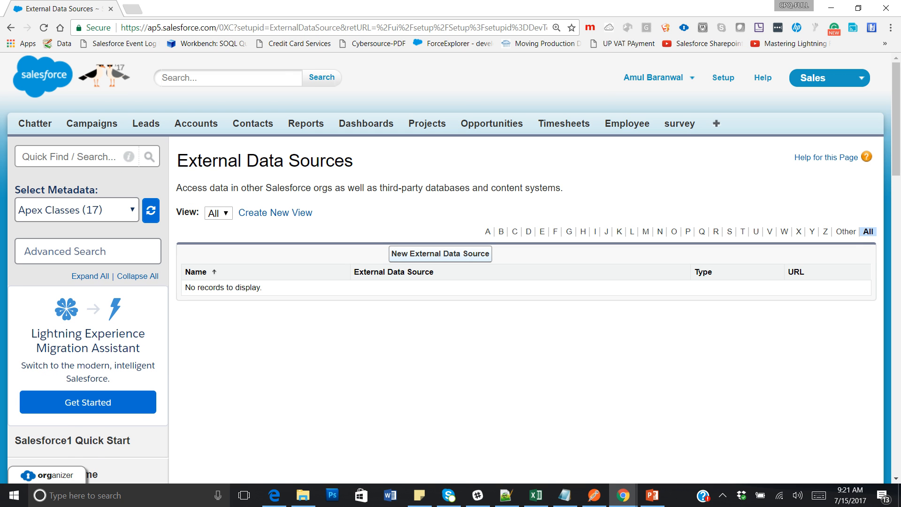
left_click(440, 253)
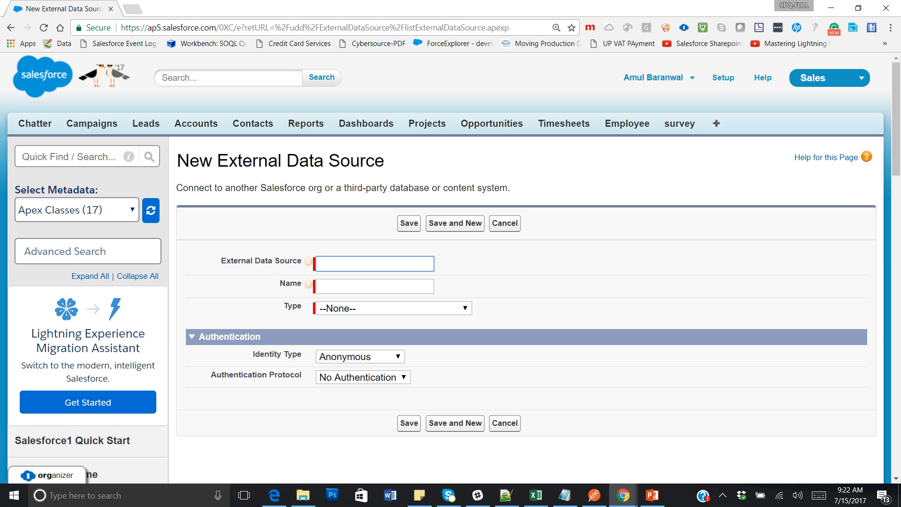
Label the data source SalesfOrderDB with type Salesforce Connect: OData 2.0.
type("SalesfOrderDB")
key("Tab")
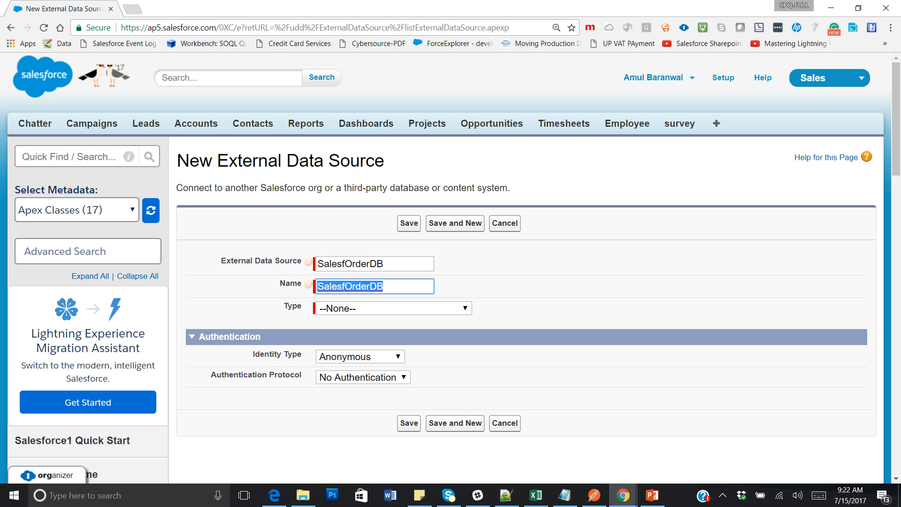
left_click(393, 309)
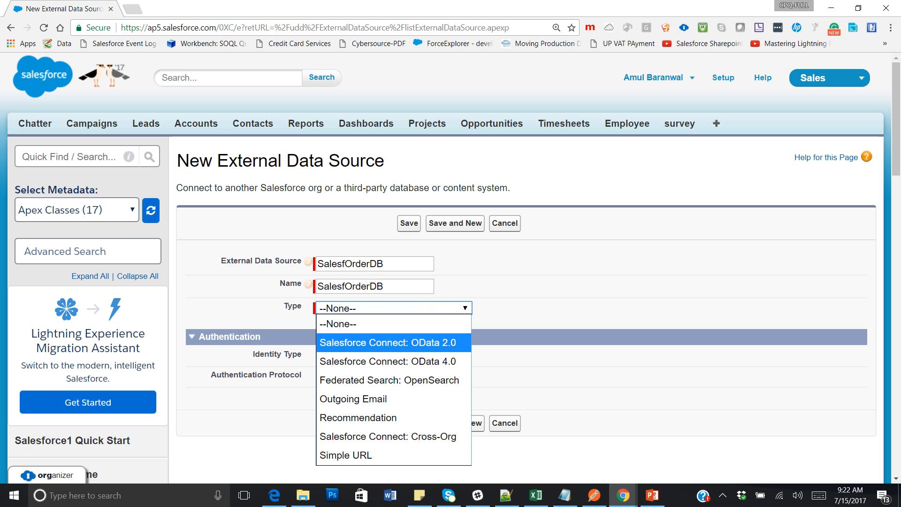
key("Return")
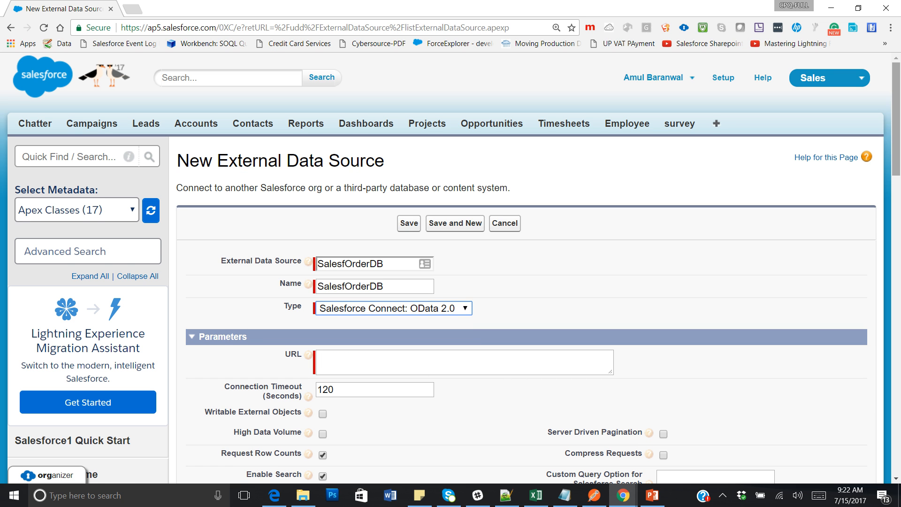
Paste the DataDirect Cloud OData service URL and check it against the DataDirect Cloud settings.
left_click_drag(897, 117, 896, 152)
left_click(465, 230)
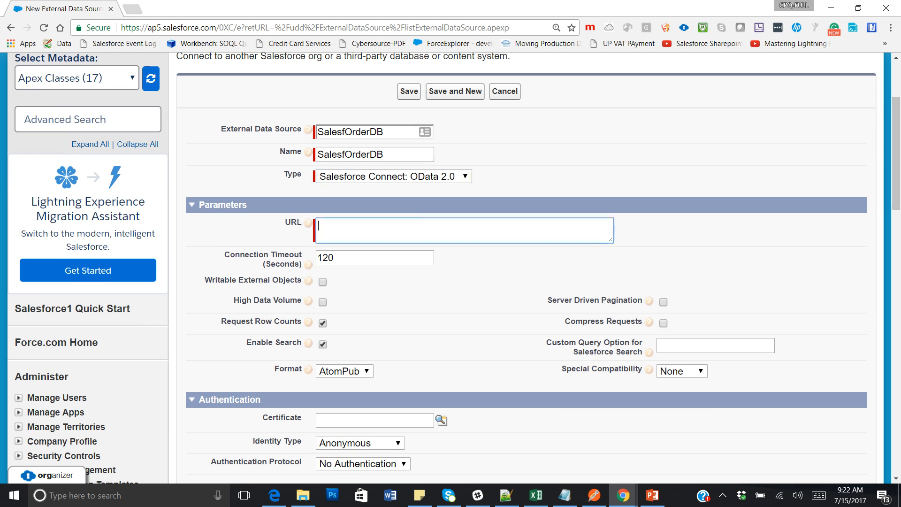
type("https://service.datadirectcloud.com/api/odata/NavazSFDC")
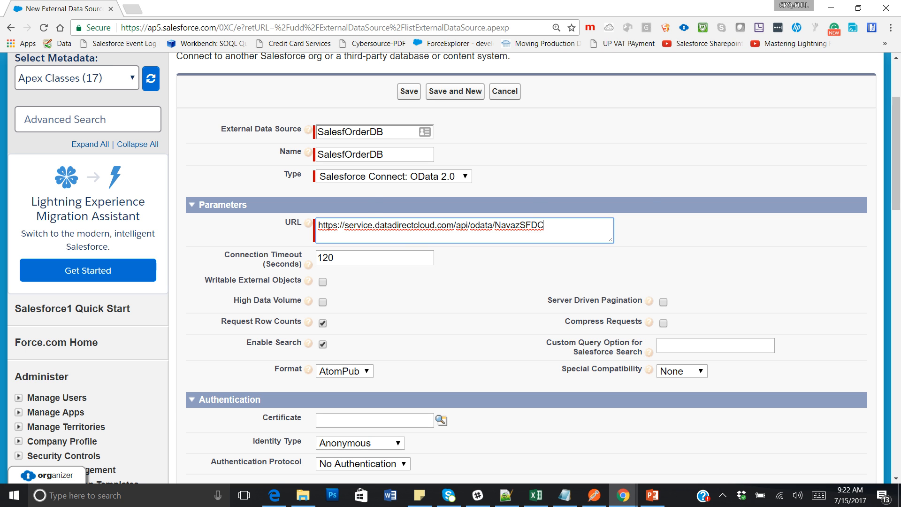
key("alt+Tab")
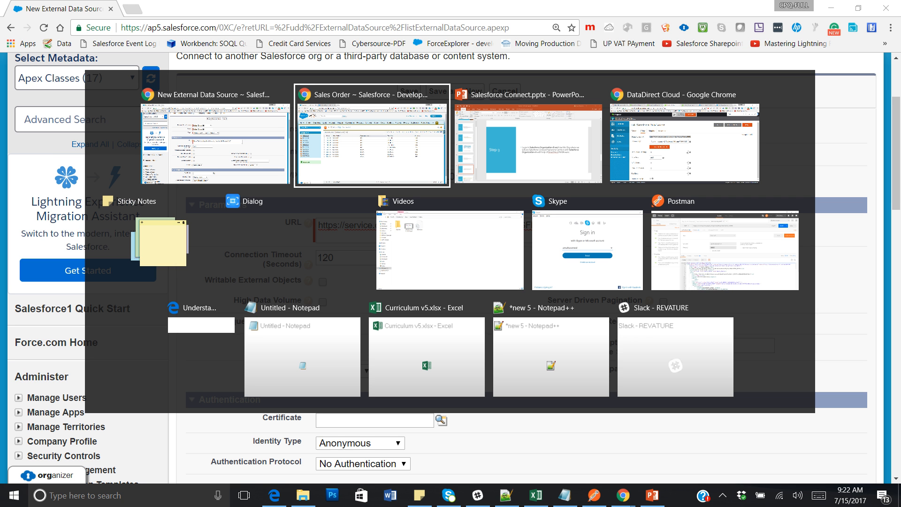
key("alt+Tab")
key("alt+Tab")
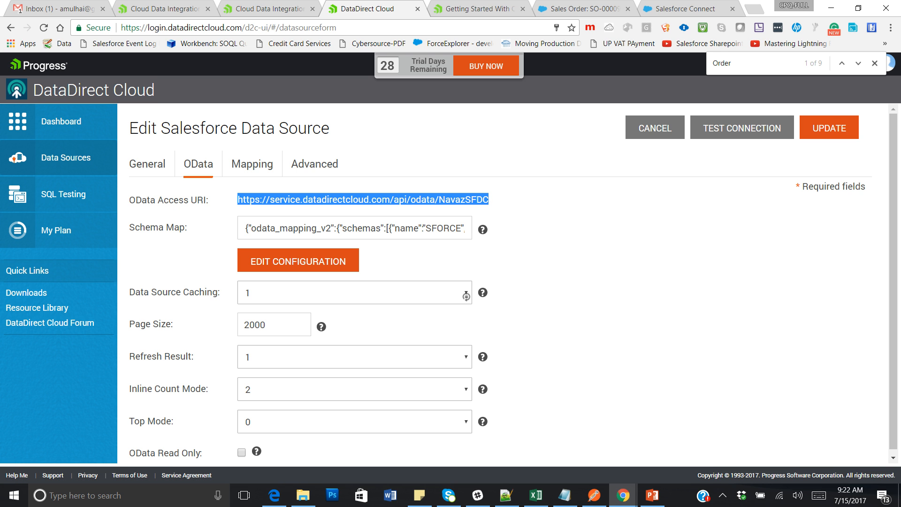
key("alt+Tab")
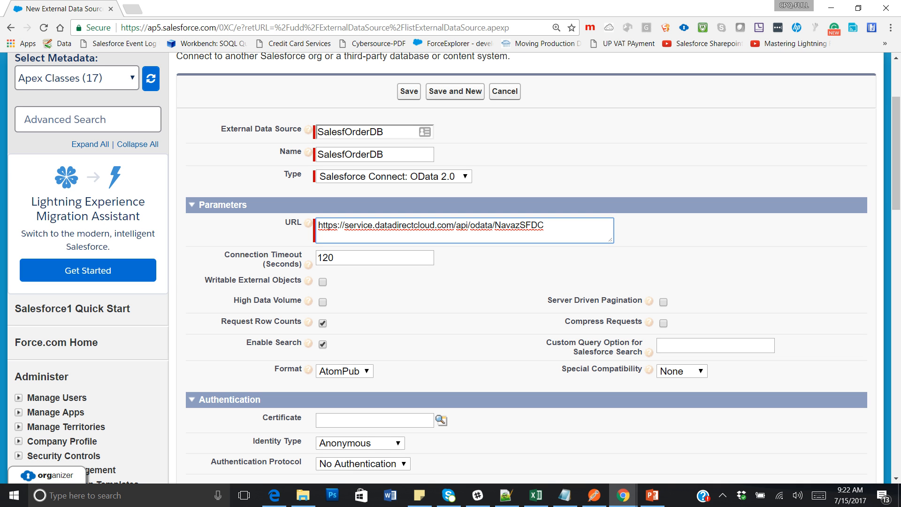
scroll(896, 155, "down", 4)
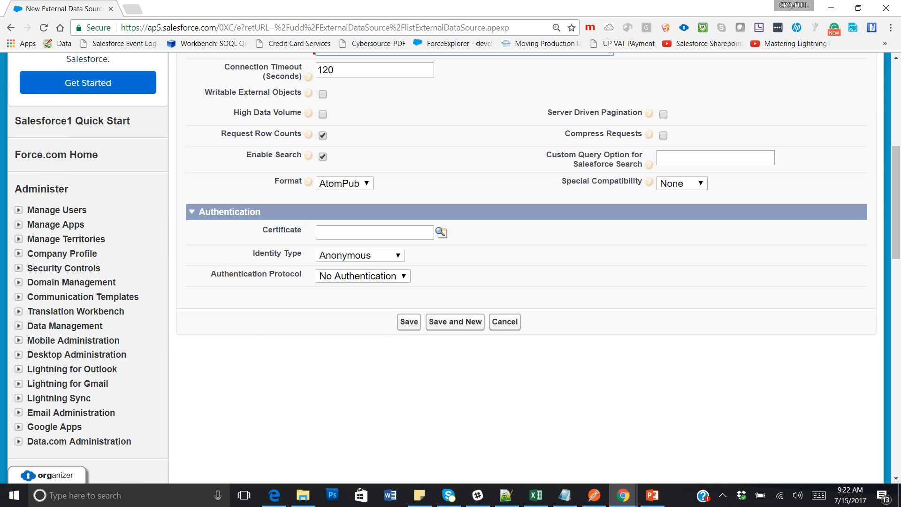
key("alt+Tab")
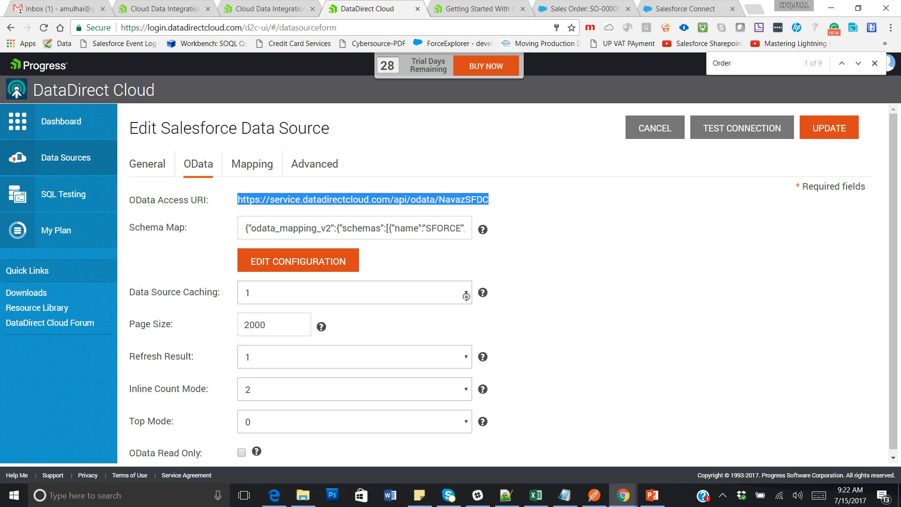
key("alt+Tab")
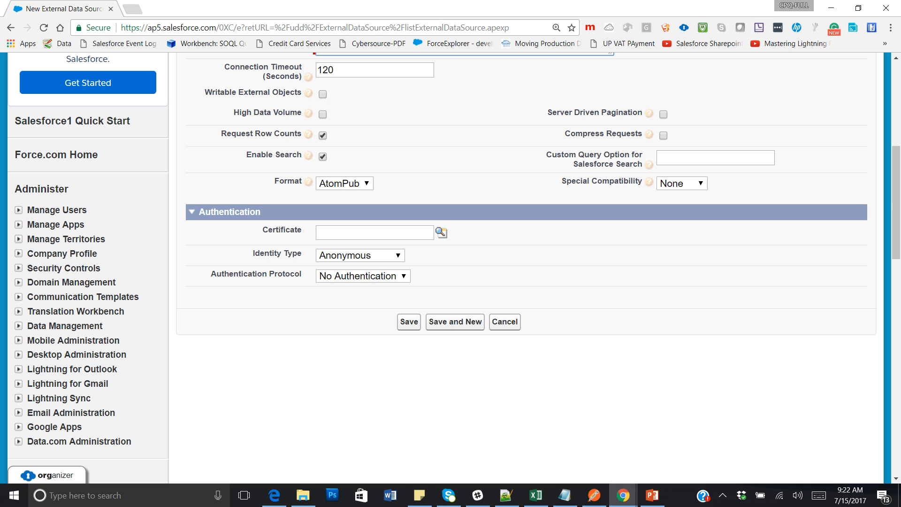
Set the identity type to Per User with Password Authentication as the protocol.
left_click(361, 255)
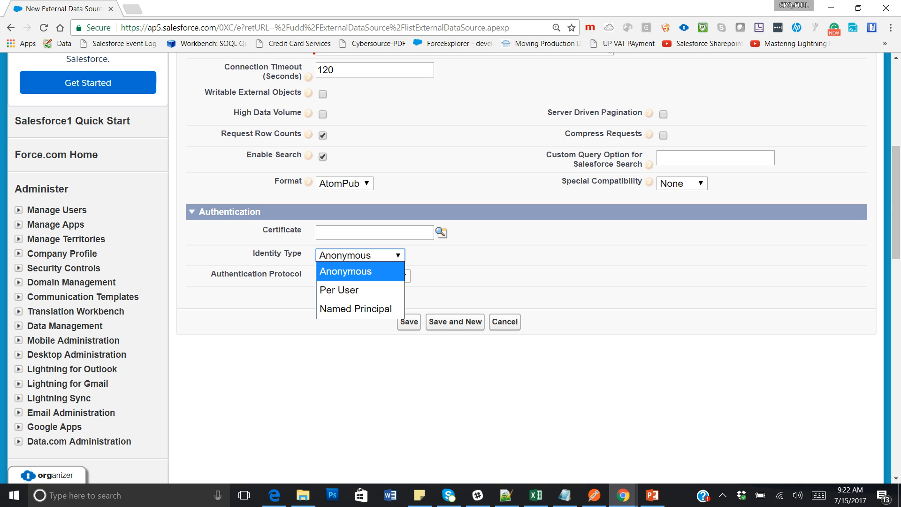
left_click(361, 290)
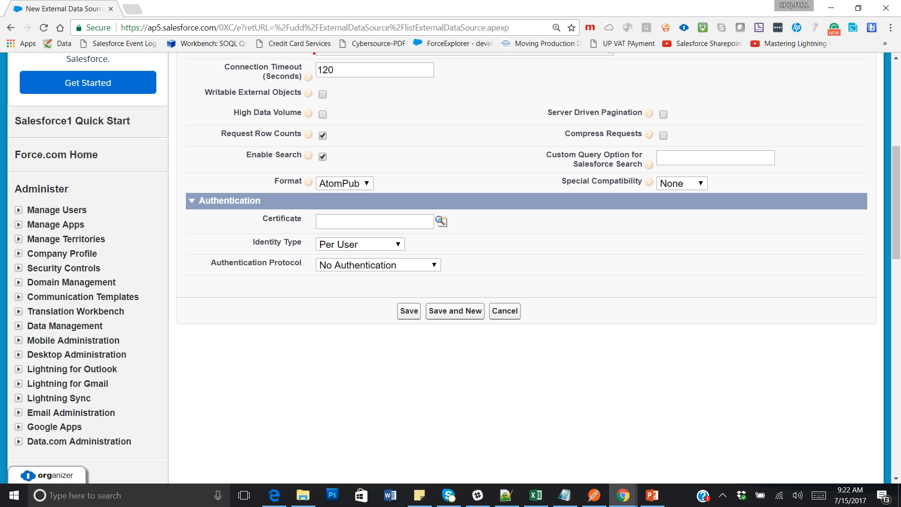
left_click(378, 265)
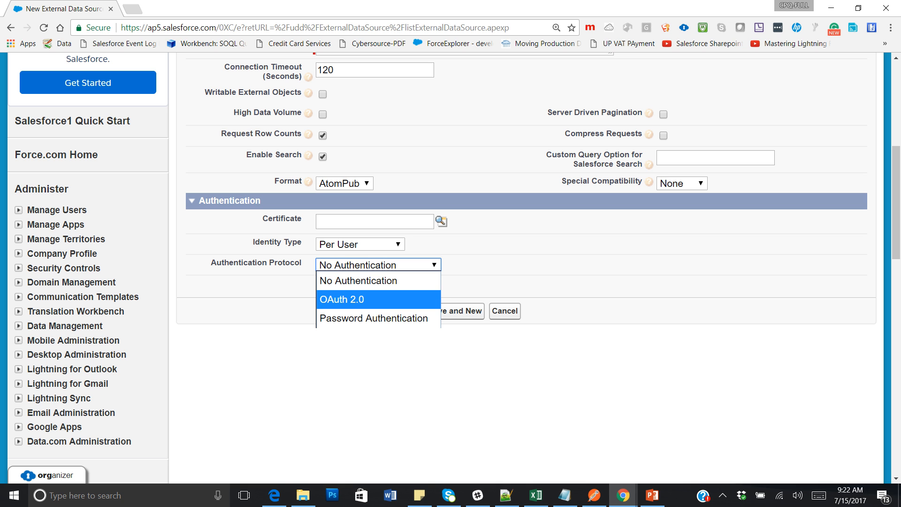
left_click(374, 318)
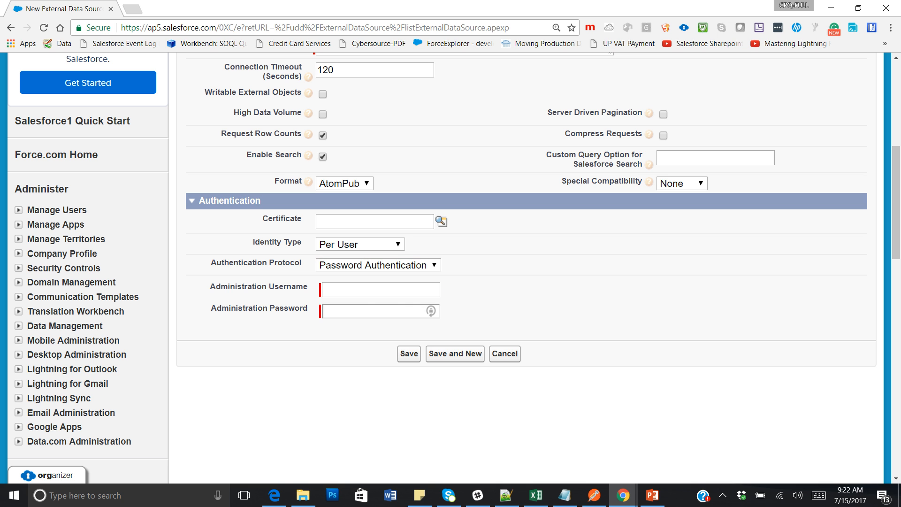
Fill in the saved administration username and password, then save SalesfOrderDB.
left_click(380, 289)
type("amul")
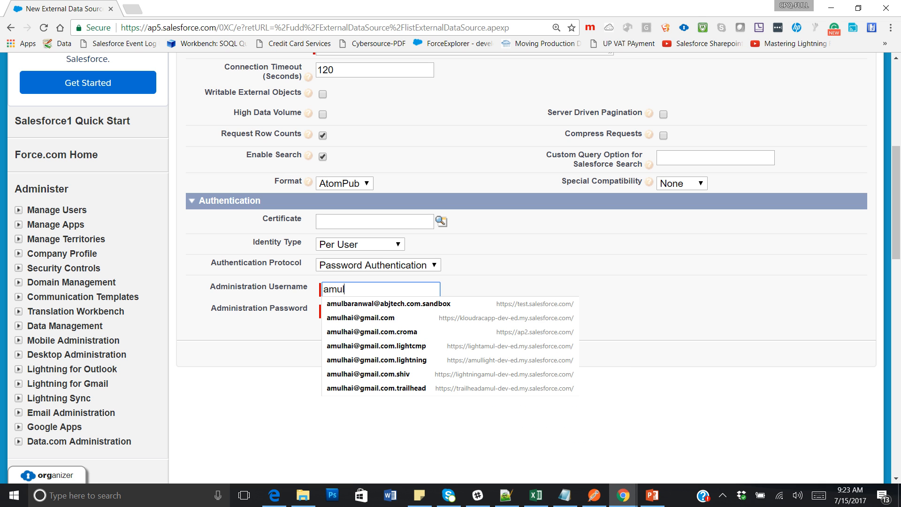
key("Down")
key("Down")
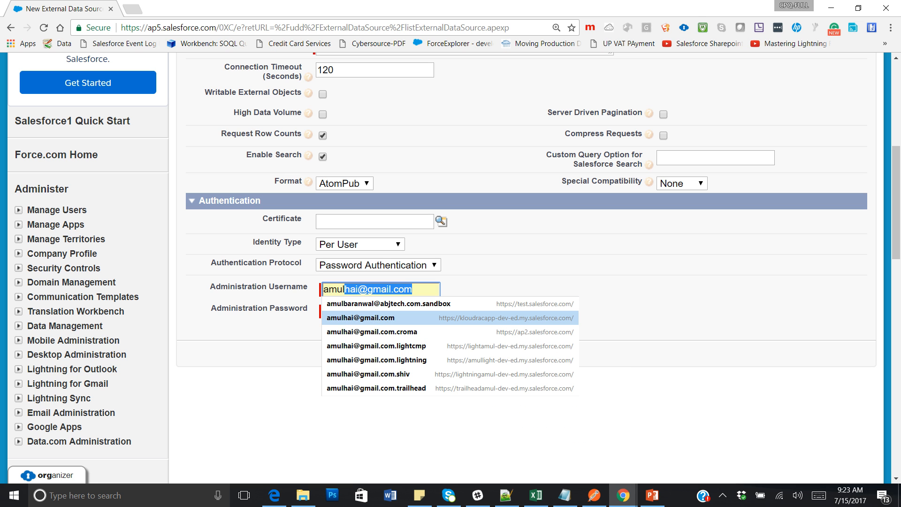
key("Return")
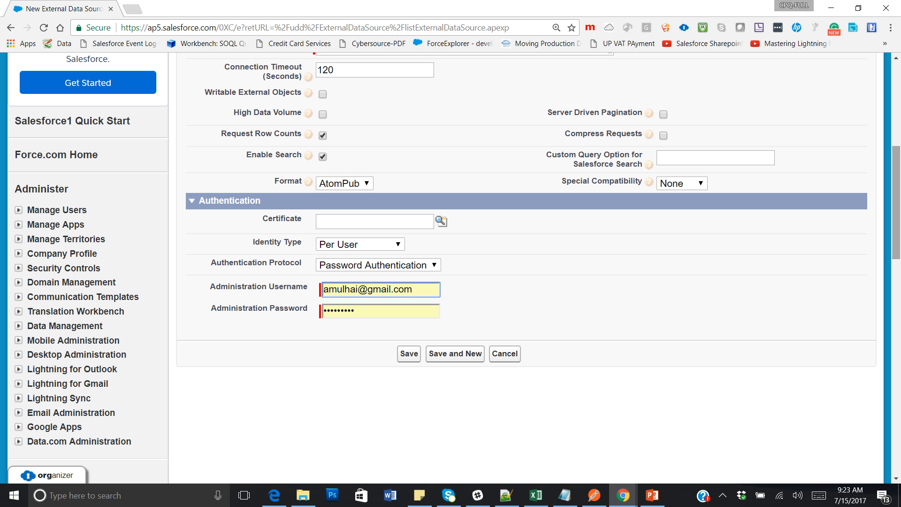
scroll(516, 268, "up", 6)
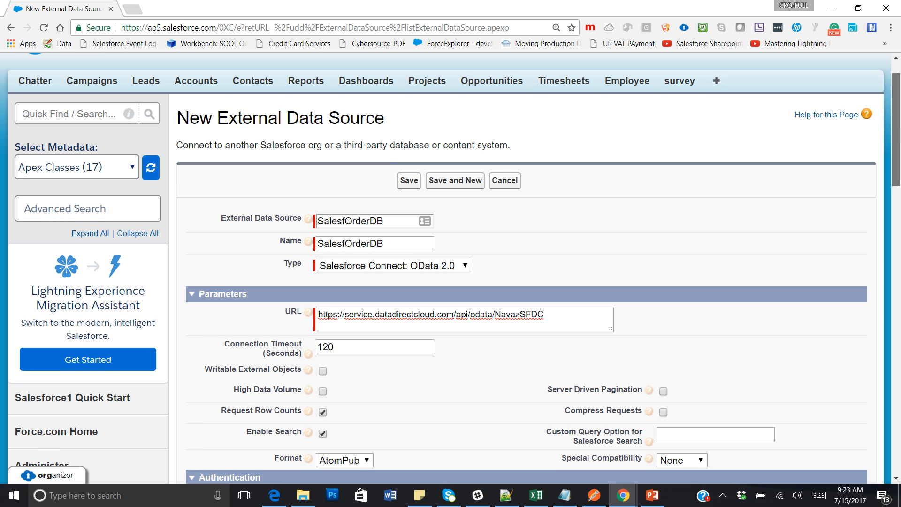
scroll(517, 268, "down", 7)
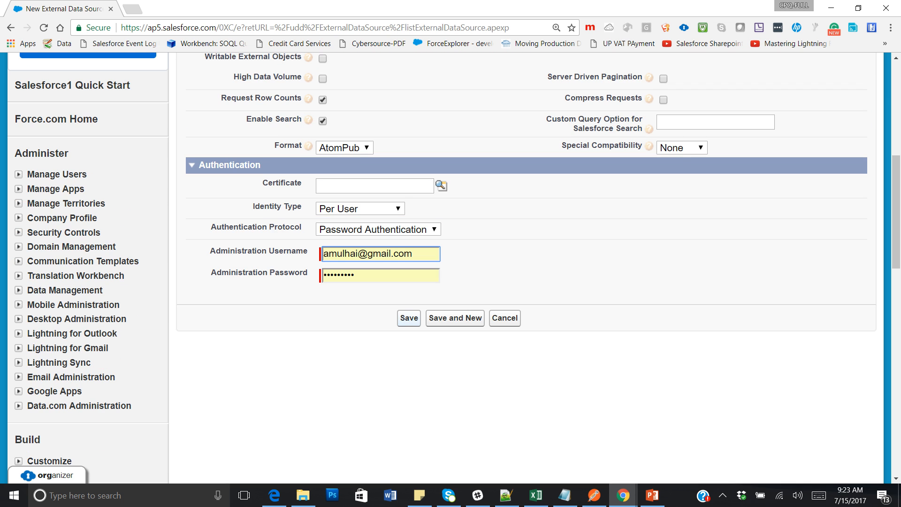
left_click(409, 318)
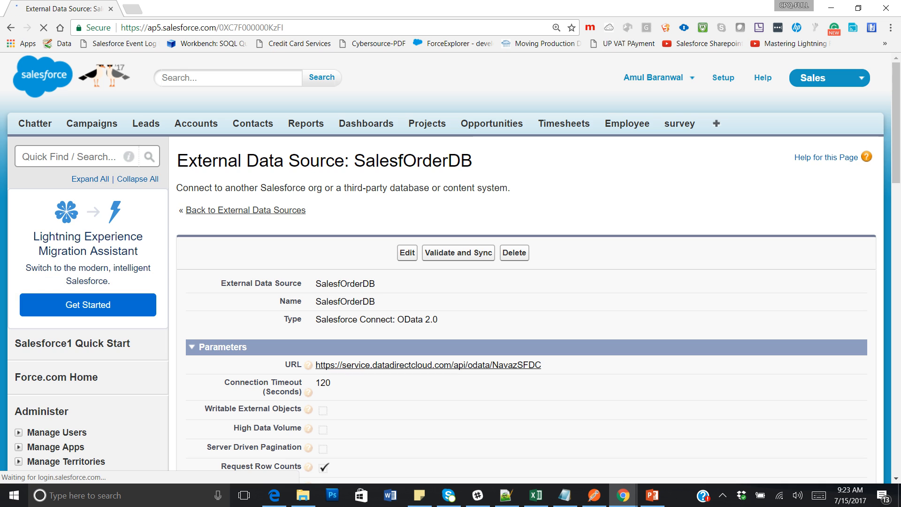
Validate the SalesfOrderDB connection to list its external tables.
scroll(526, 281, "down", 4)
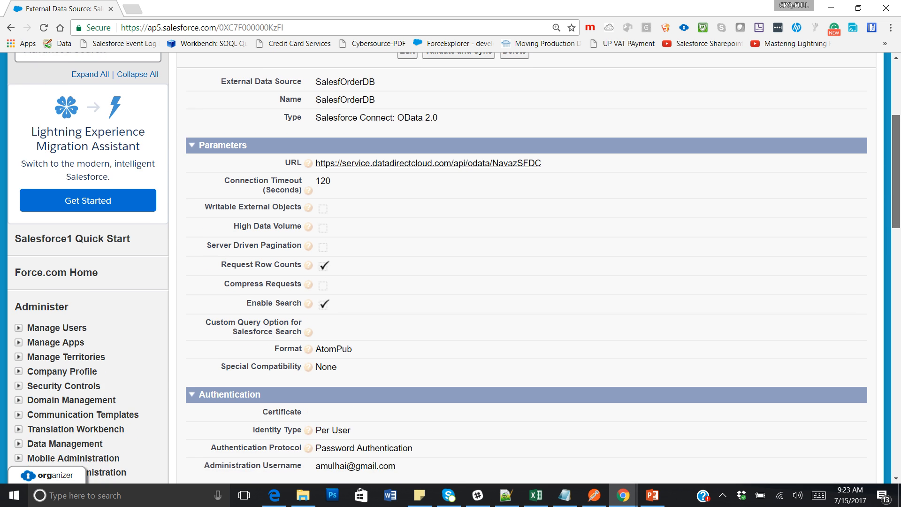
scroll(526, 282, "down", 2)
scroll(526, 281, "up", 4)
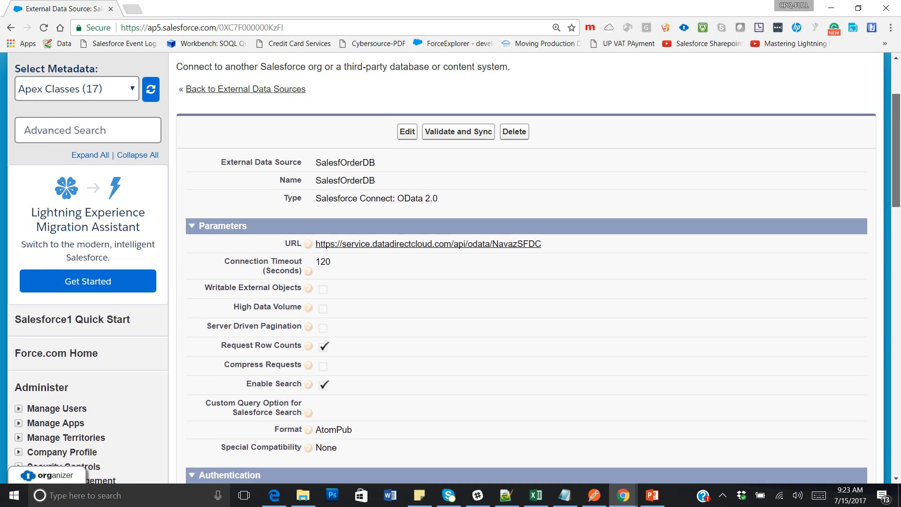
scroll(454, 268, "up", 2)
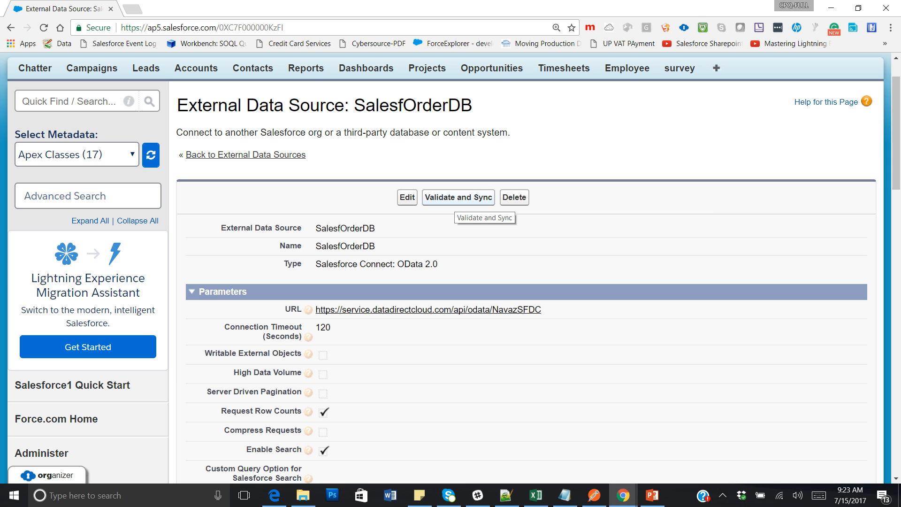
left_click(459, 198)
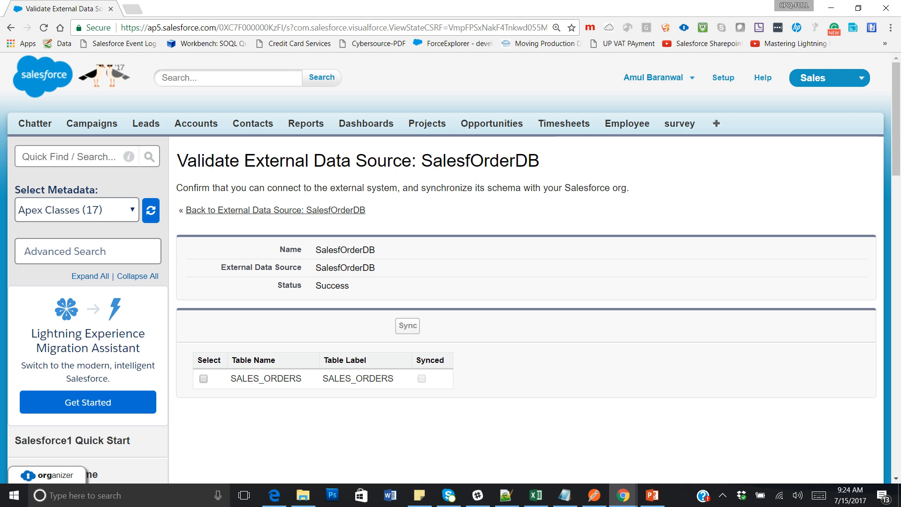
Select the SALES_ORDERS table, sync it, and find it under External Objects.
left_click_drag(230, 378, 301, 378)
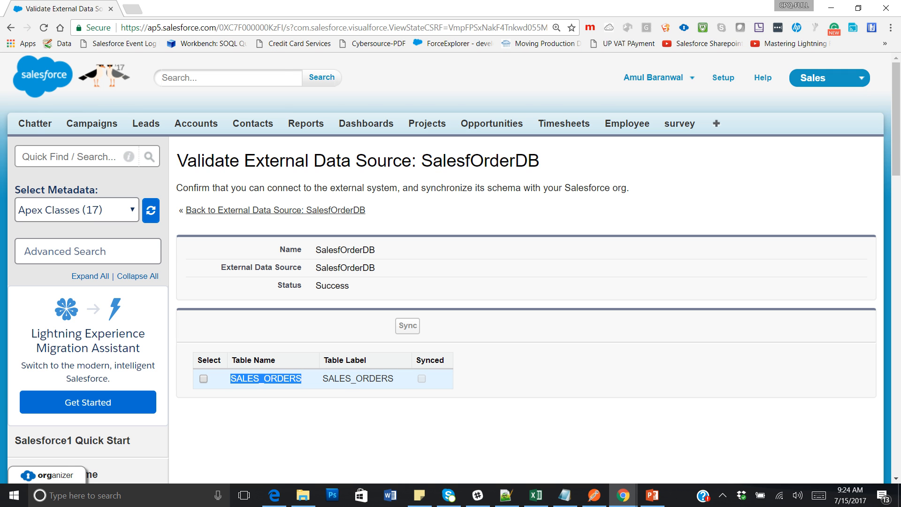
left_click(204, 379)
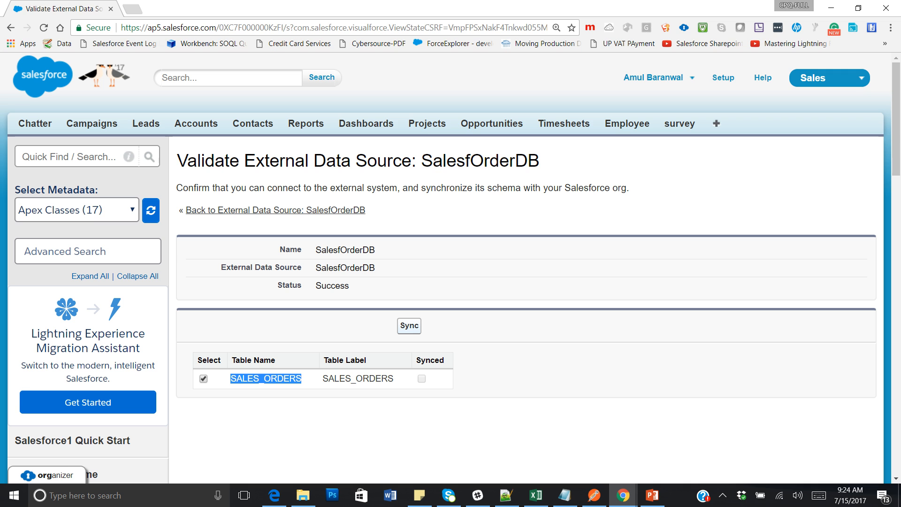
left_click(409, 326)
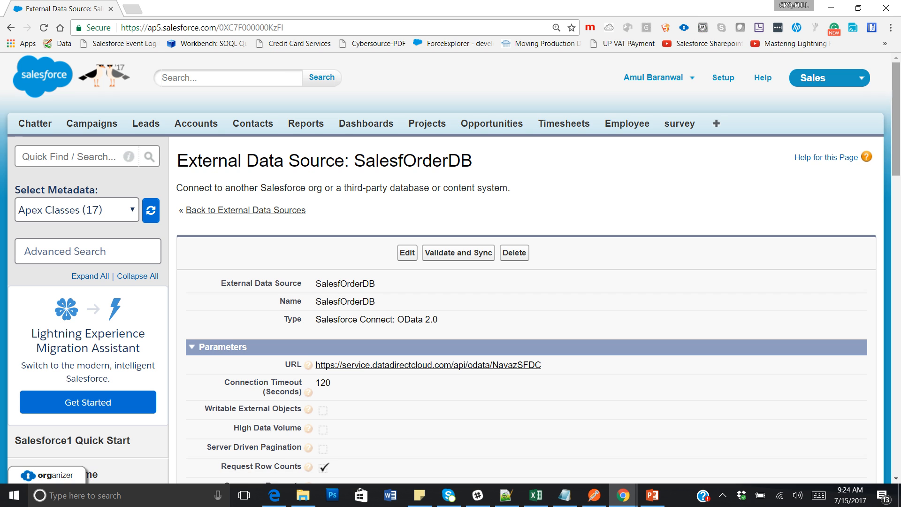
scroll(526, 281, "down", 4)
scroll(525, 282, "down", 6)
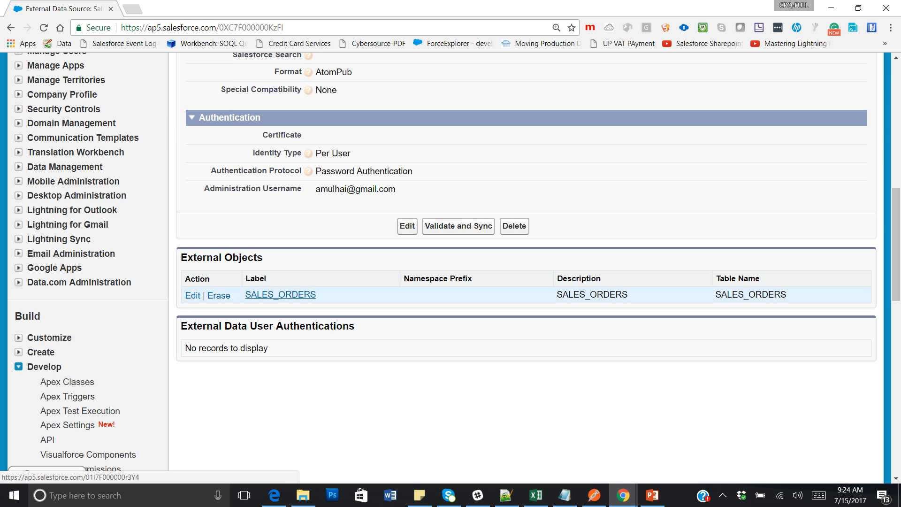
Open SALES_ORDERS, noting the SALES_ORDERS__x API name and the CURRENCY and CUSTOMER_NAME fields.
left_click(280, 295)
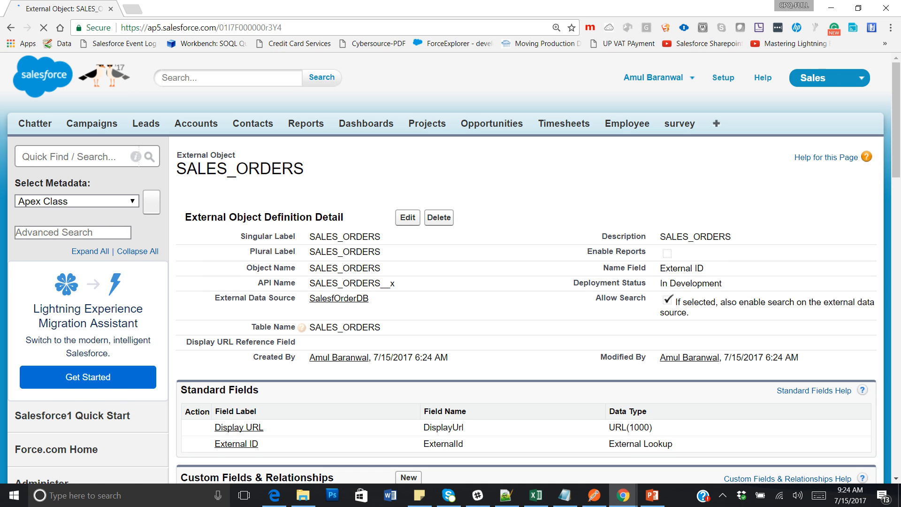
scroll(451, 267, "down", 2)
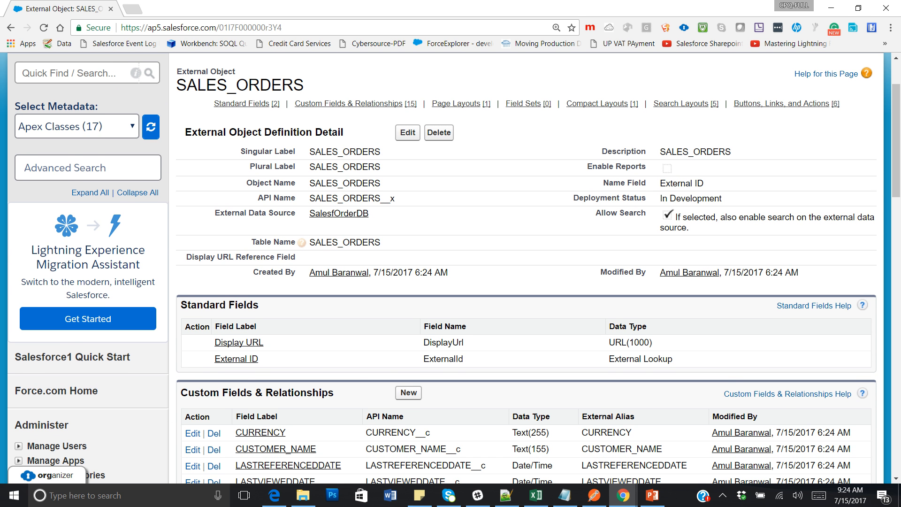
left_click_drag(396, 200, 381, 199)
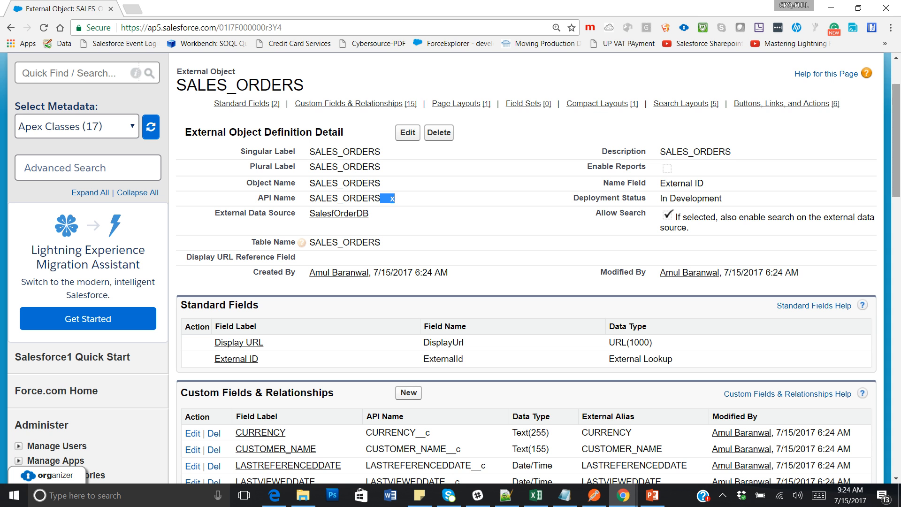
scroll(454, 268, "down", 5)
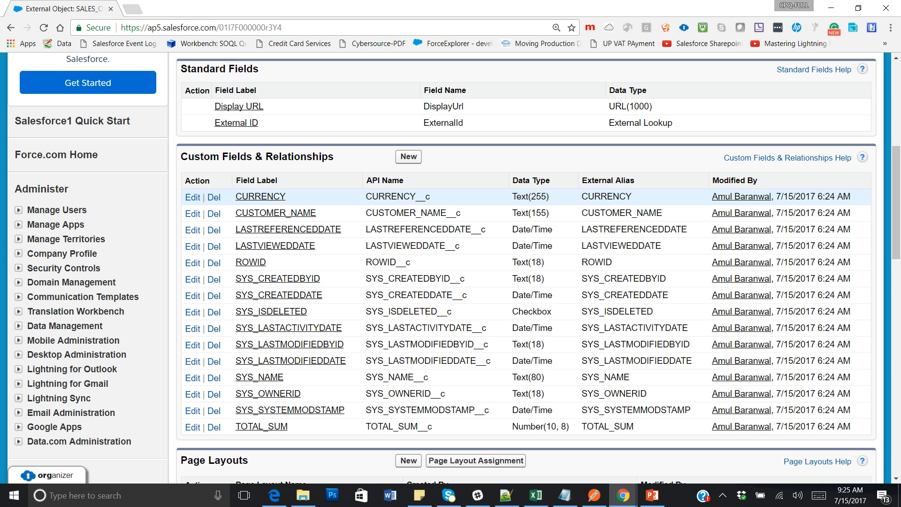
left_click_drag(372, 196, 431, 196)
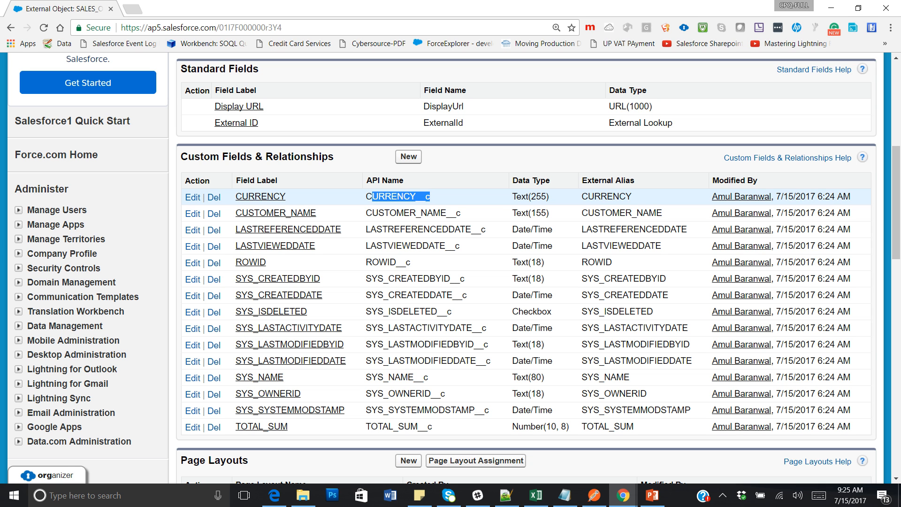
left_click_drag(365, 213, 461, 213)
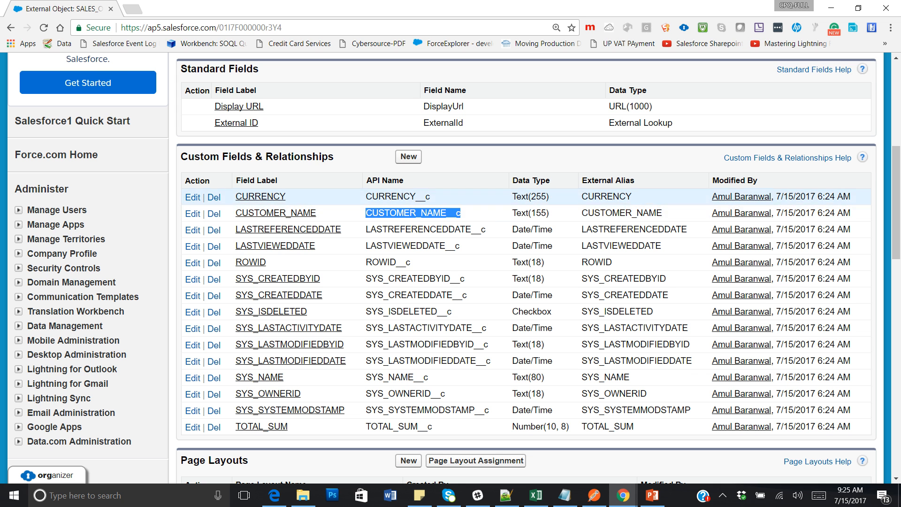
scroll(896, 202, "up", 3)
left_click_drag(896, 170, 896, 221)
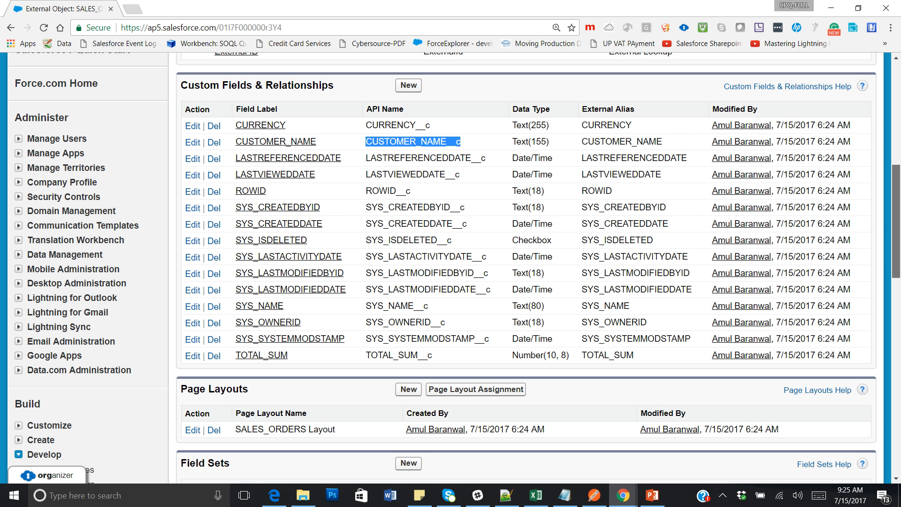
left_click_drag(897, 221, 897, 121)
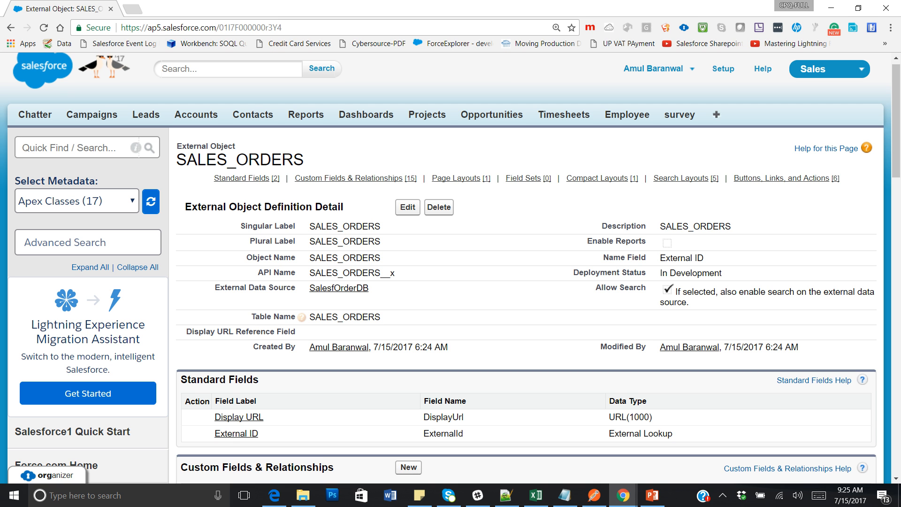
Search Setup for 'Tab' and review the existing tabs on the Custom Tabs page.
left_click(64, 147)
type("Ta")
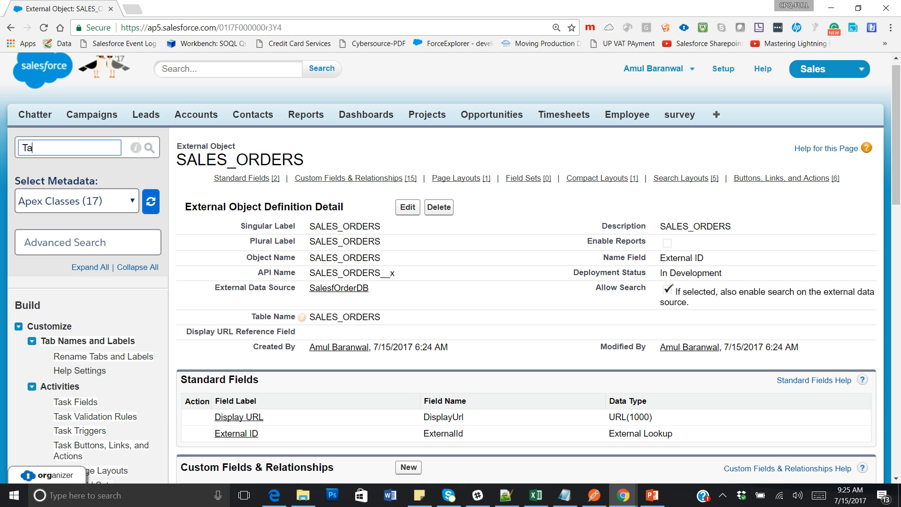
type("b")
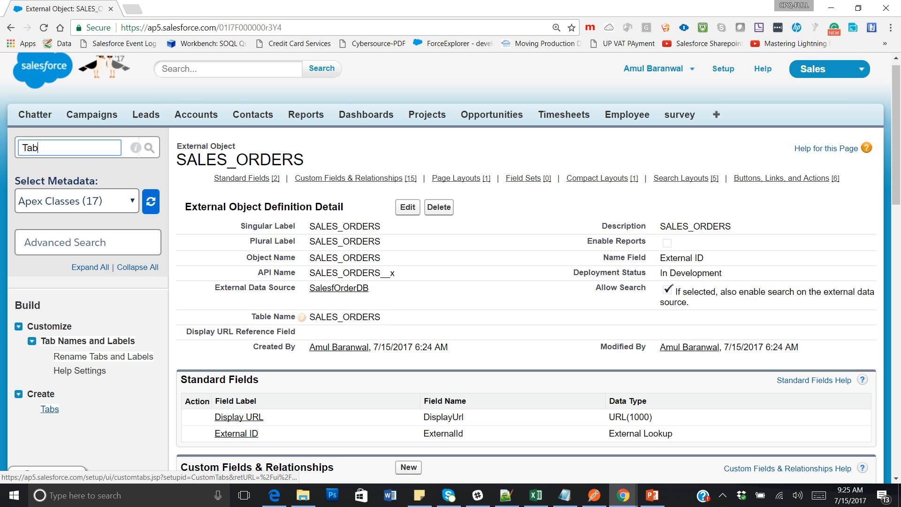
left_click(49, 410)
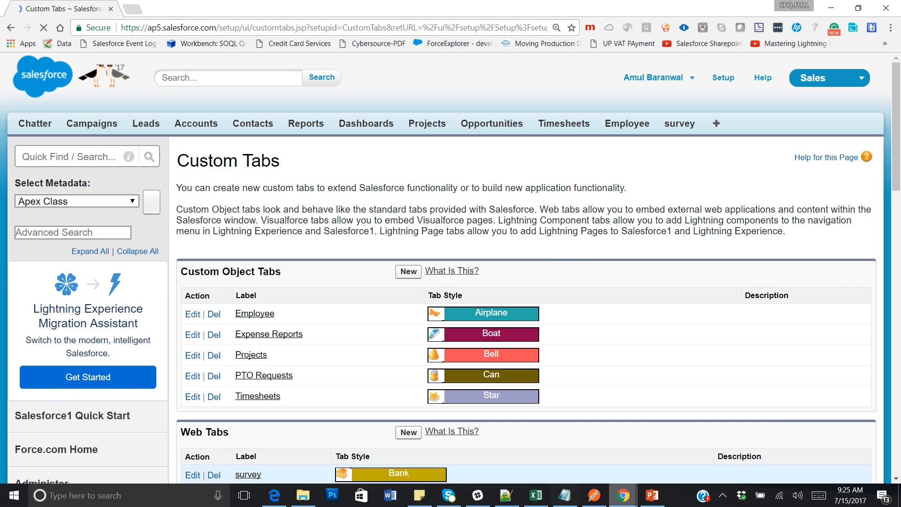
left_click(722, 495)
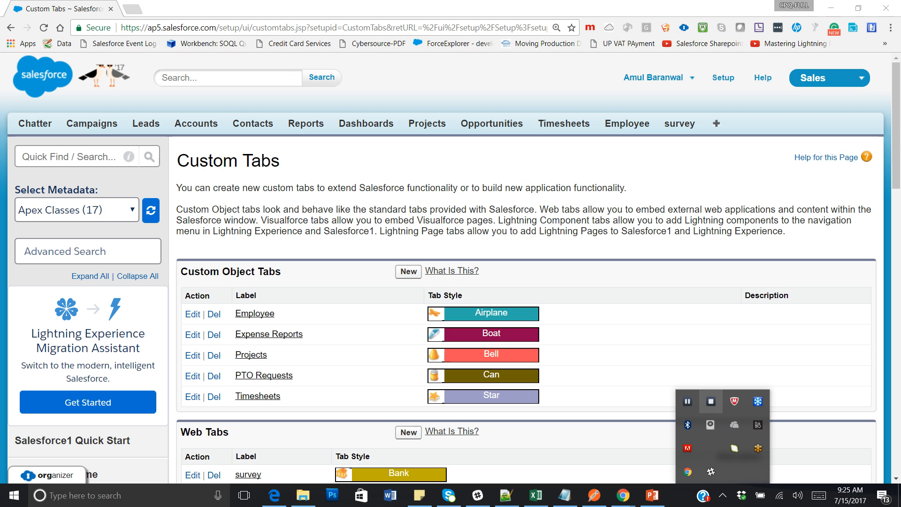
left_click(688, 401)
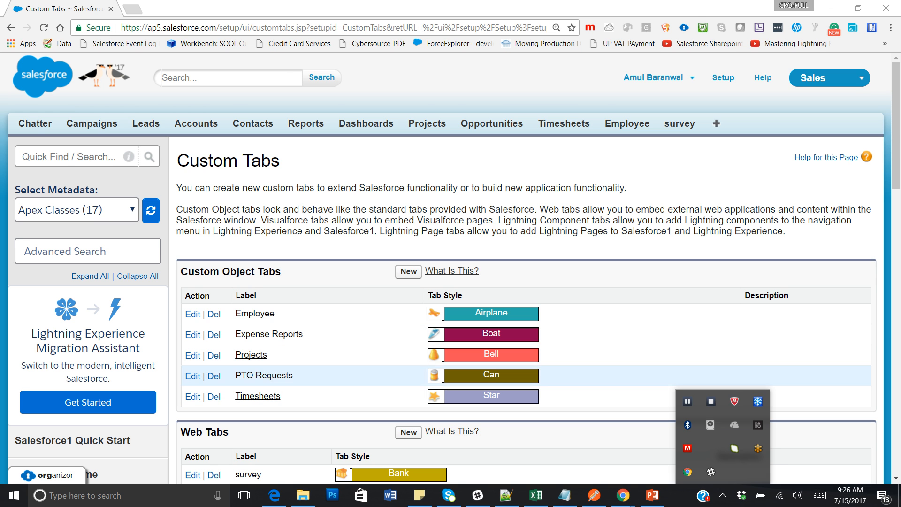
left_click(657, 355)
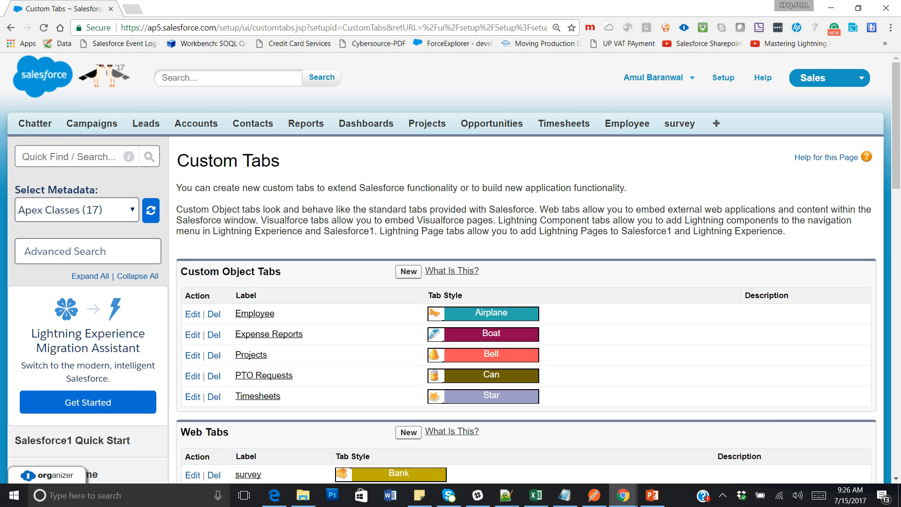
scroll(451, 267, "down", 1)
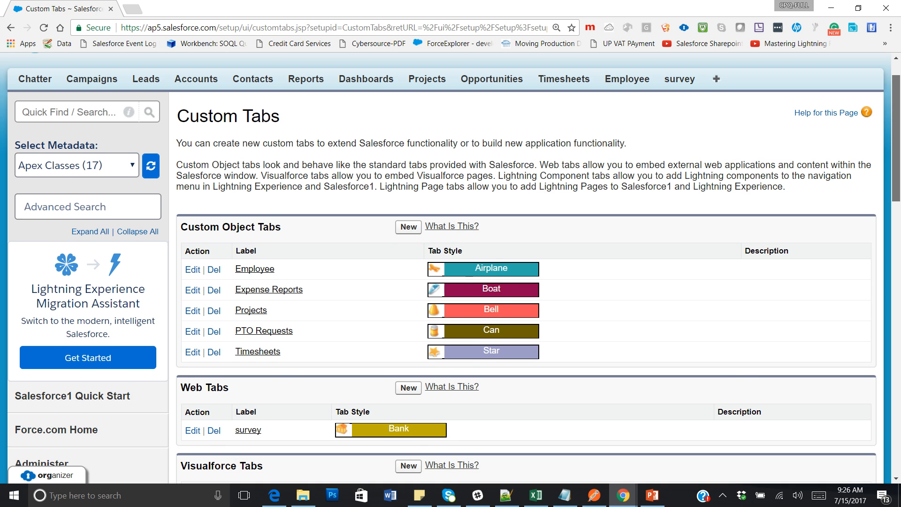
scroll(451, 267, "down", 1)
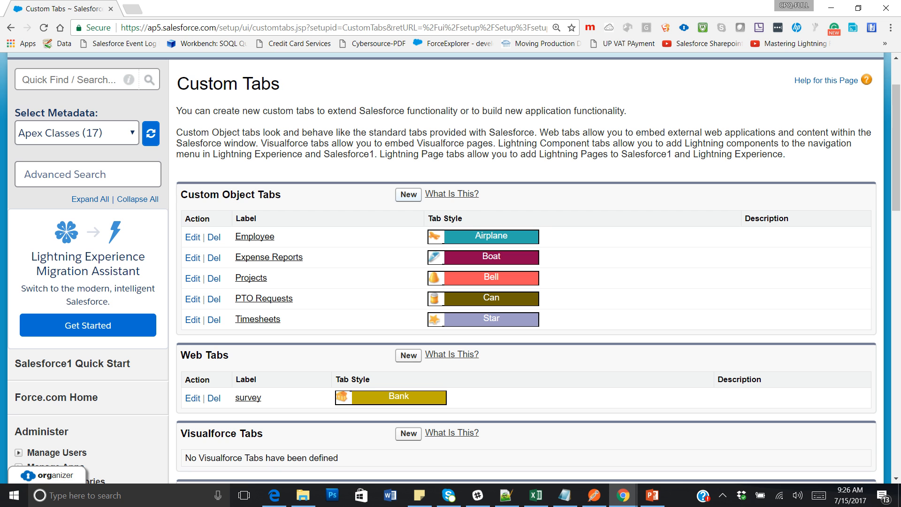
Start a new custom object tab for SALES_ORDERS with the Airplane tab style.
left_click(408, 194)
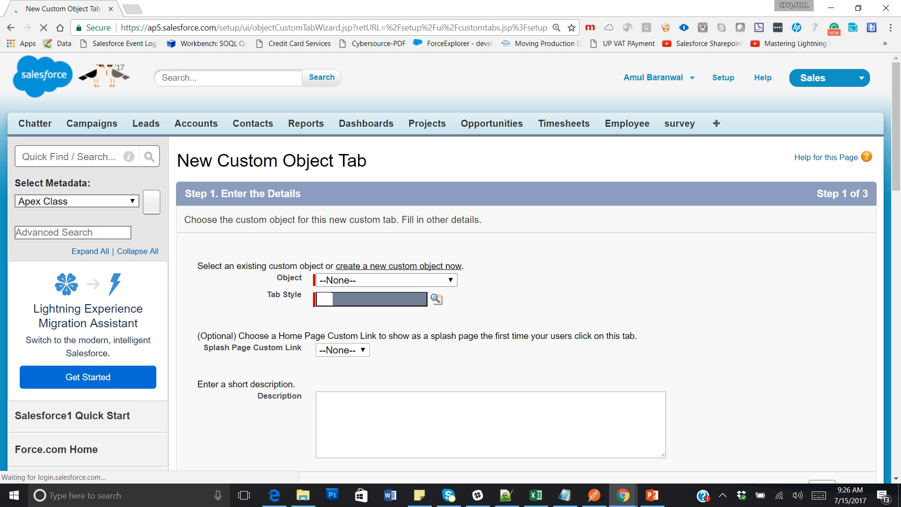
left_click(387, 281)
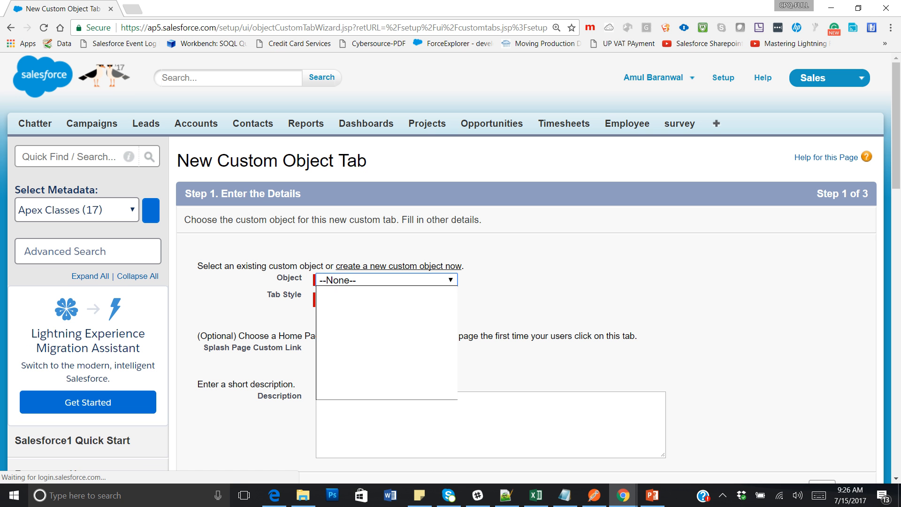
left_click(357, 371)
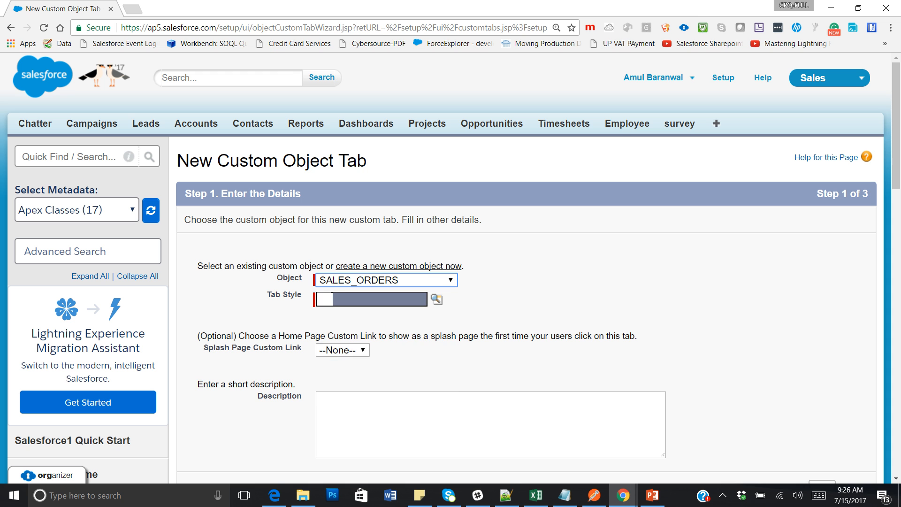
left_click(437, 299)
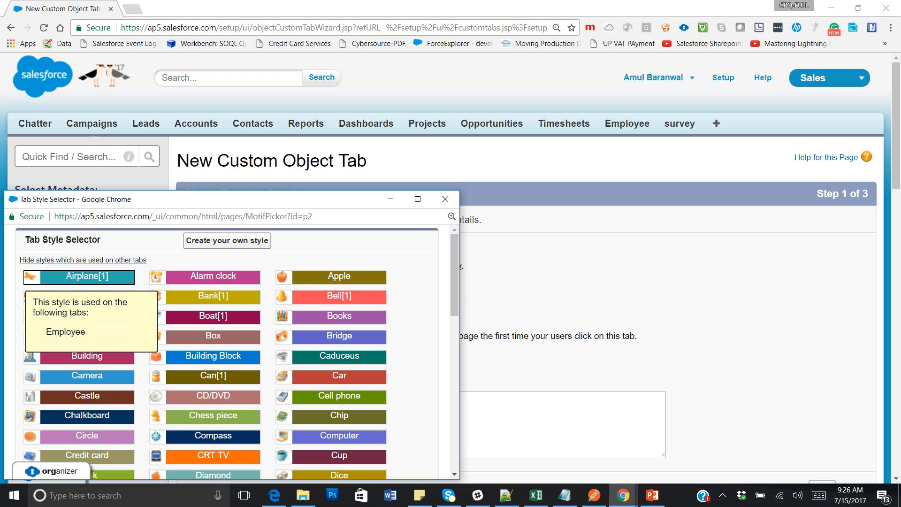
left_click(87, 276)
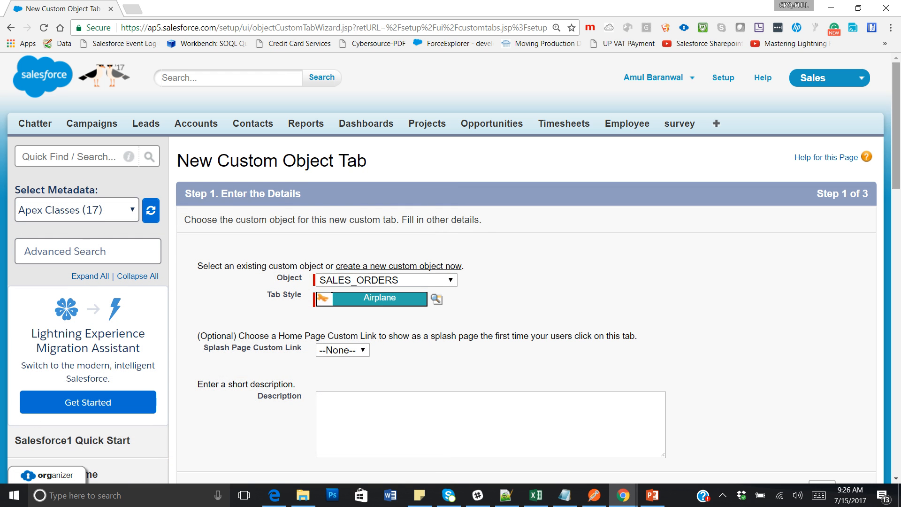
Accept the default profile visibility and custom app settings, then save the tab.
scroll(535, 282, "down", 5)
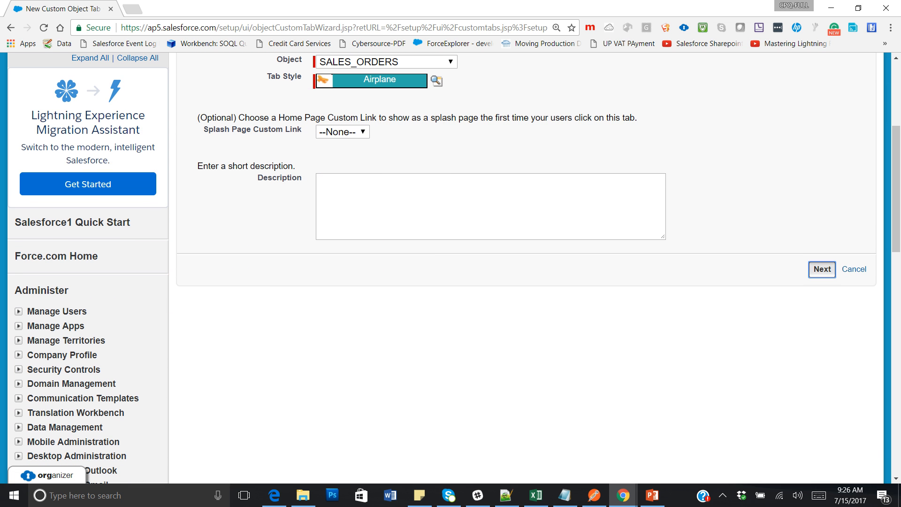
left_click(822, 269)
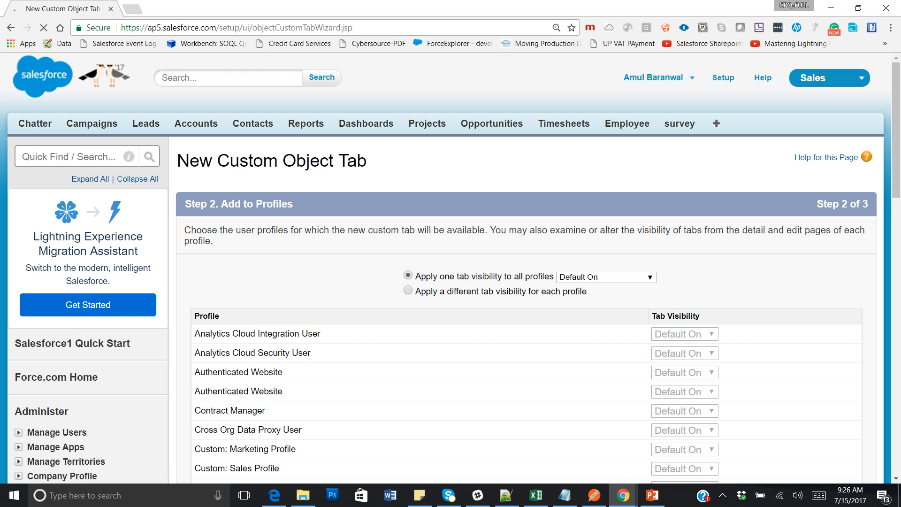
scroll(535, 282, "down", 15)
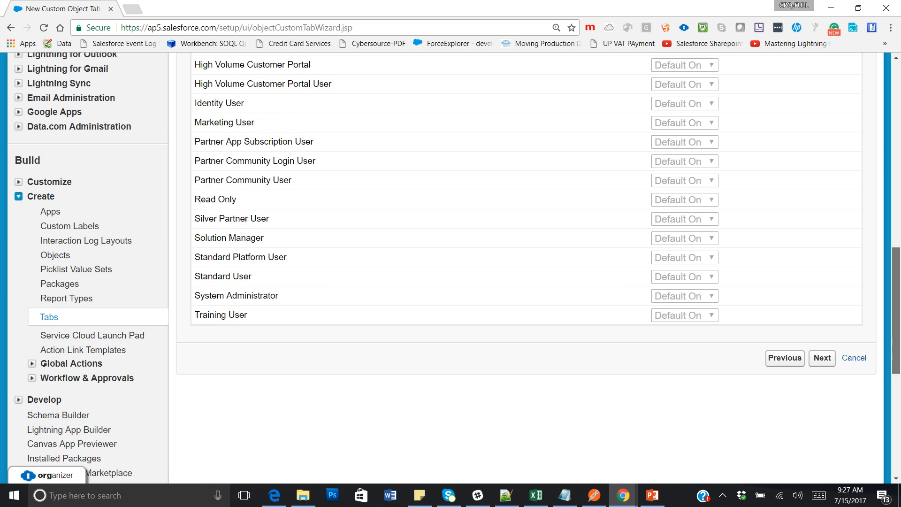
scroll(455, 265, "down", 1)
left_click(822, 331)
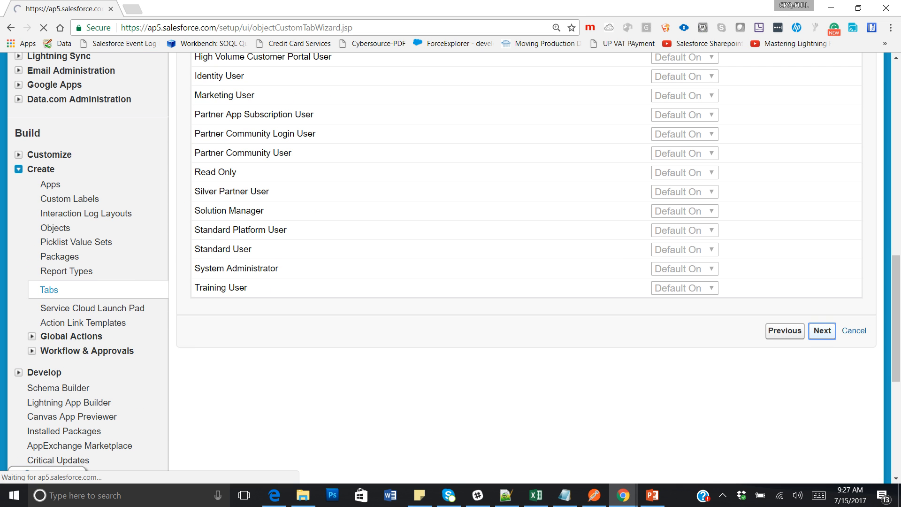
scroll(819, 305, "down", 9)
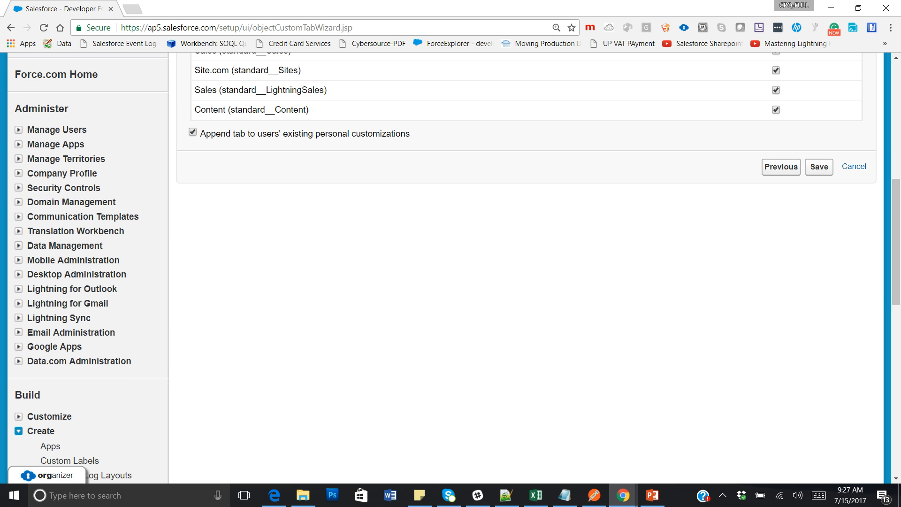
left_click(819, 167)
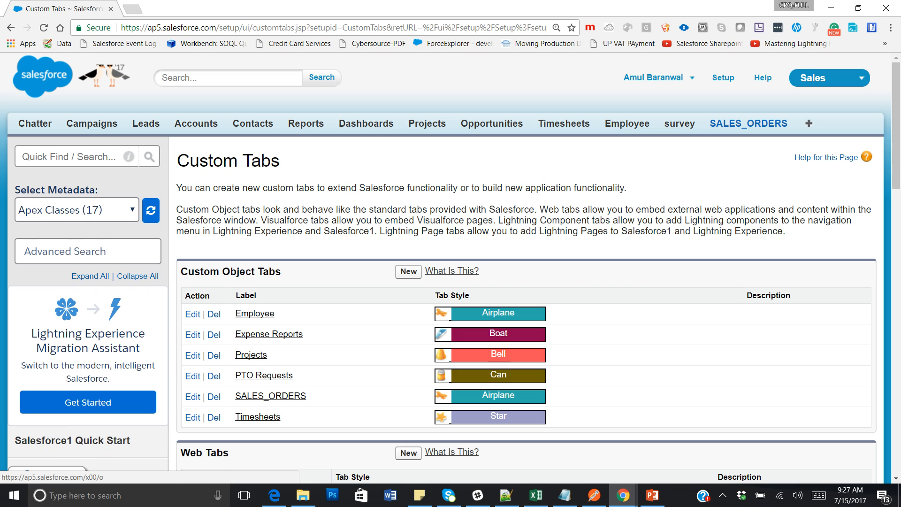
Open the SALES_ORDERS tab, list All records, then open the user menu.
left_click(749, 123)
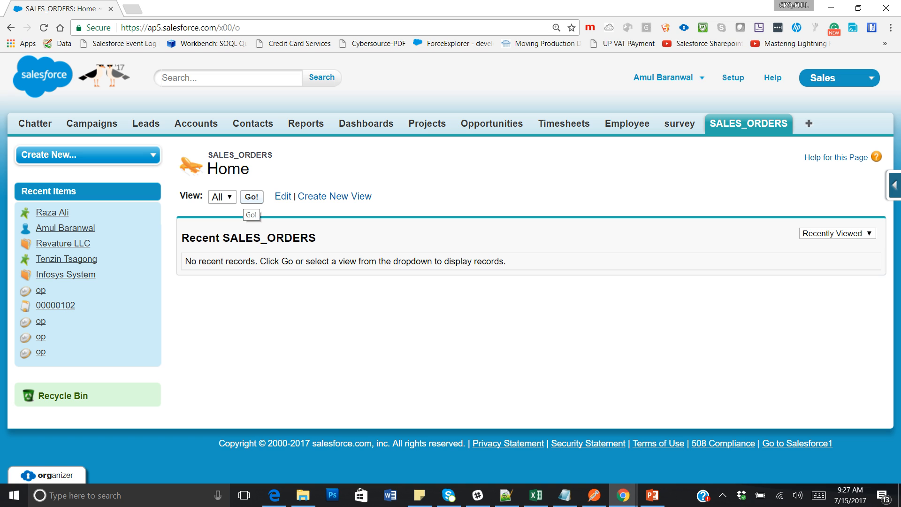
left_click(252, 197)
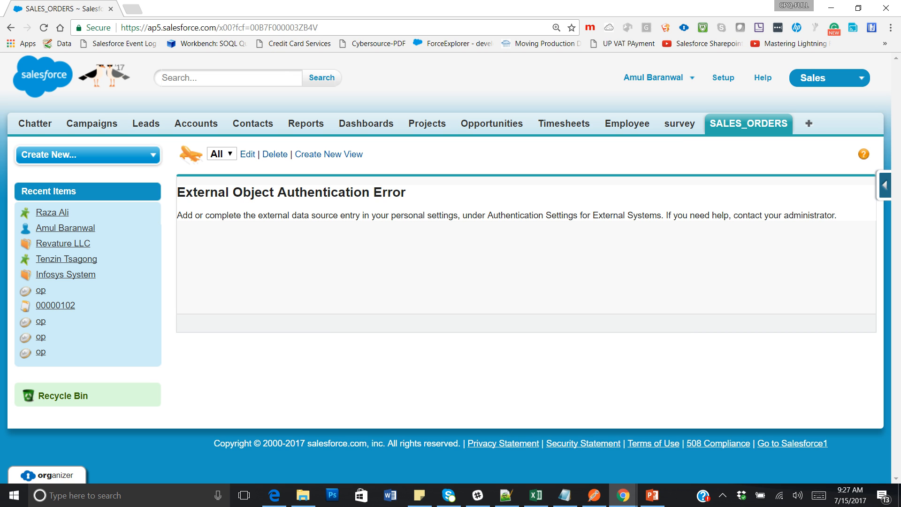
left_click(653, 77)
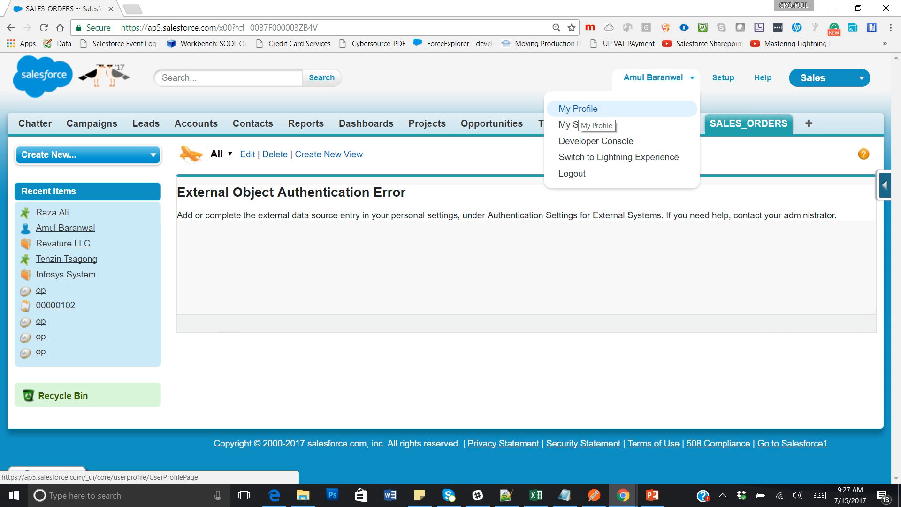
Go to Authentication Settings for External Systems under personal settings.
left_click(582, 126)
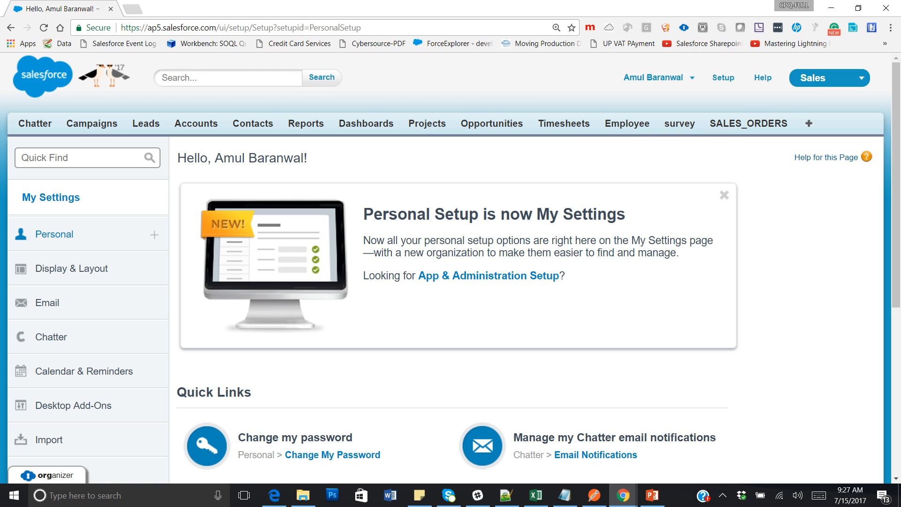
left_click(54, 235)
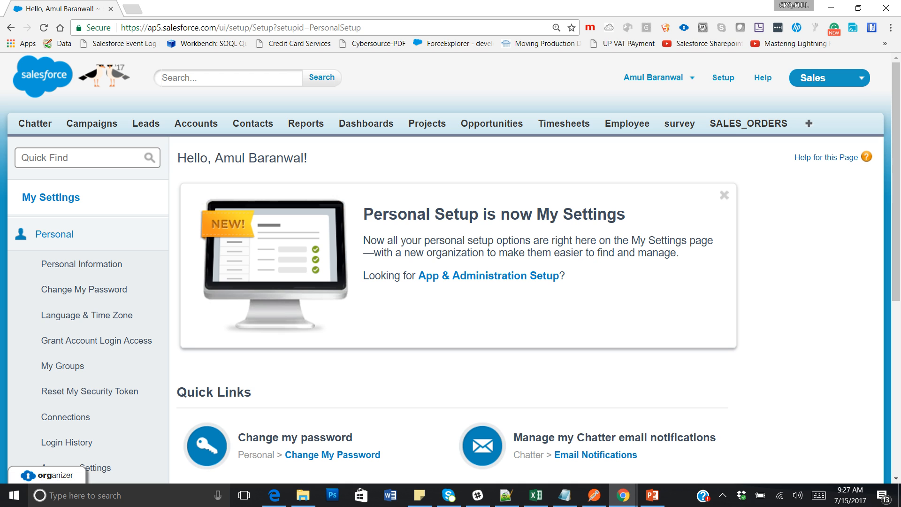
scroll(451, 267, "down", 1)
scroll(450, 267, "down", 2)
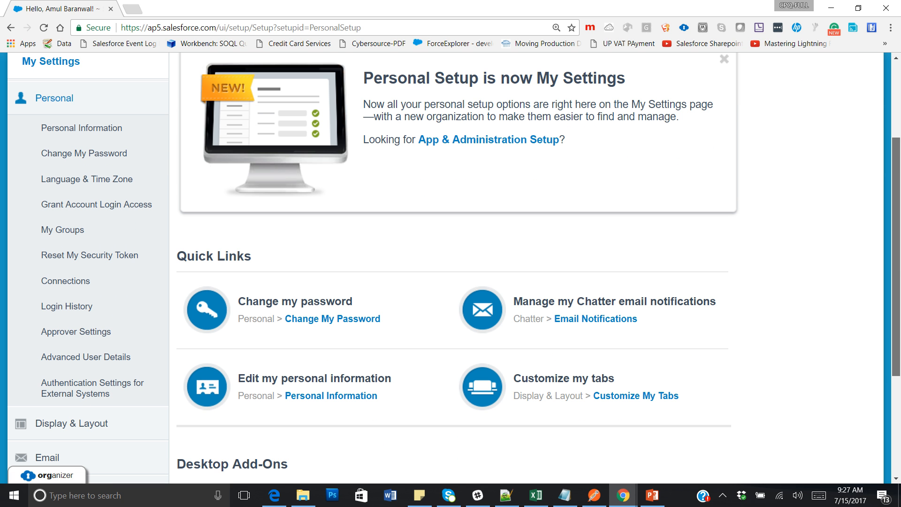
scroll(315, 376, "down", 1)
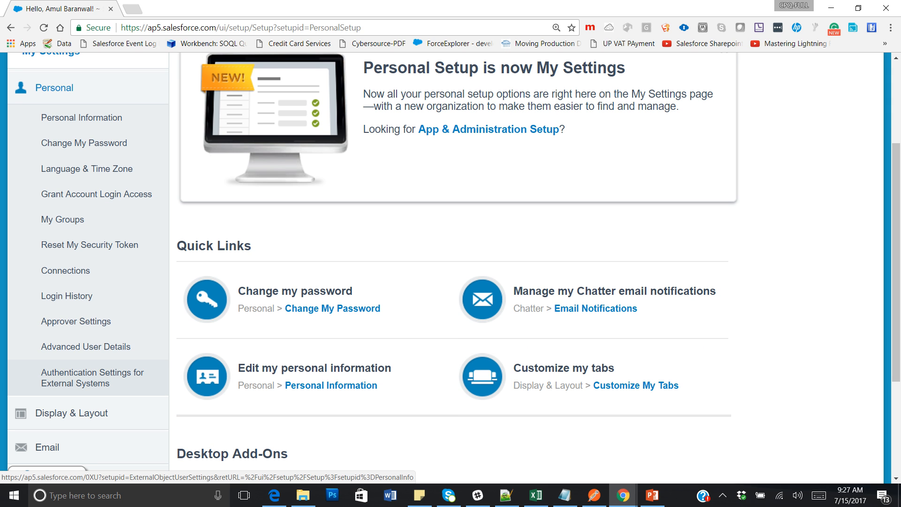
left_click(92, 377)
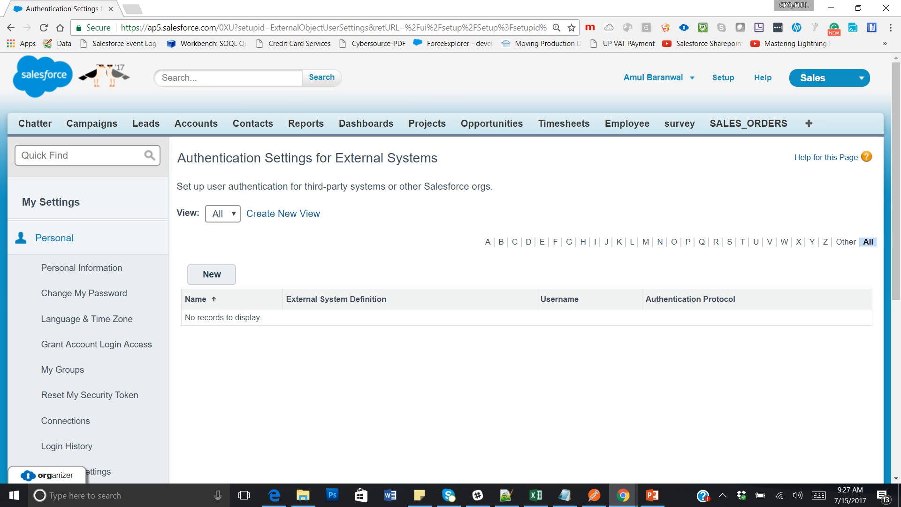
Create a new authentication entry for SalesfOrderDB with the stored username and password.
left_click(211, 275)
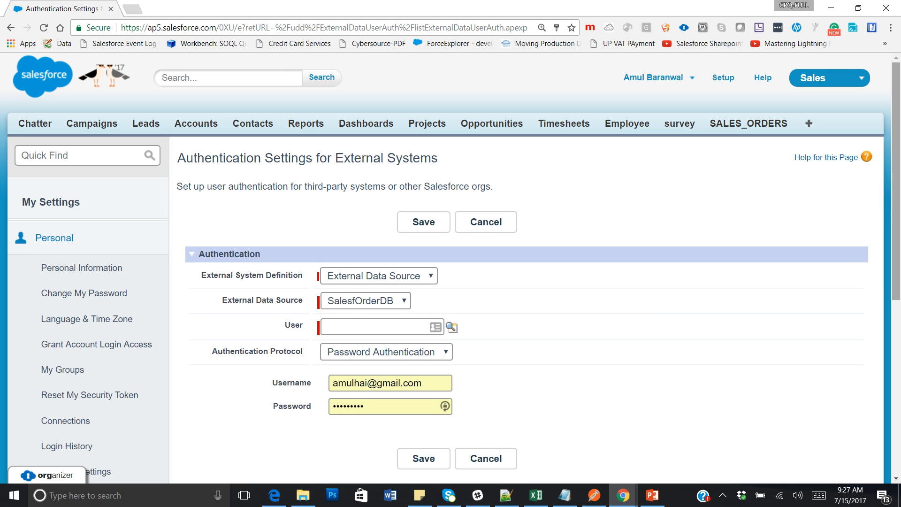
scroll(451, 268, "down", 2)
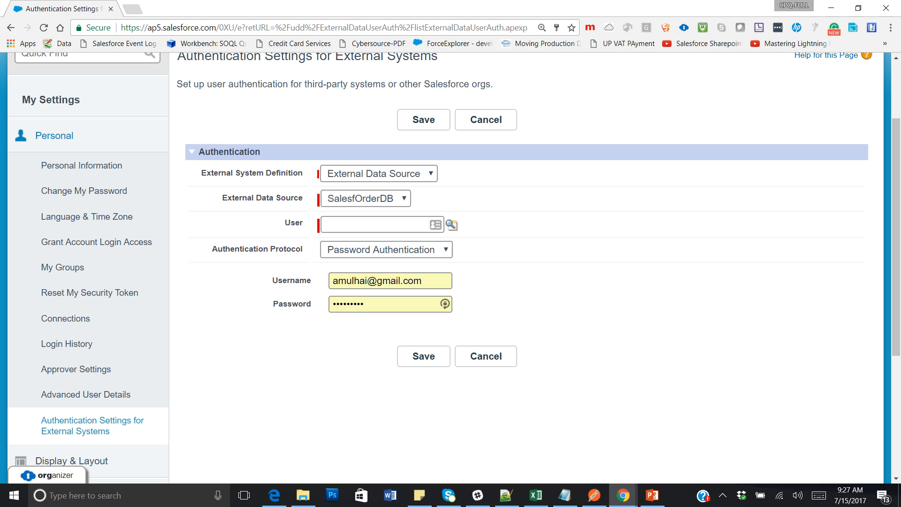
left_click(366, 199)
left_click(365, 217)
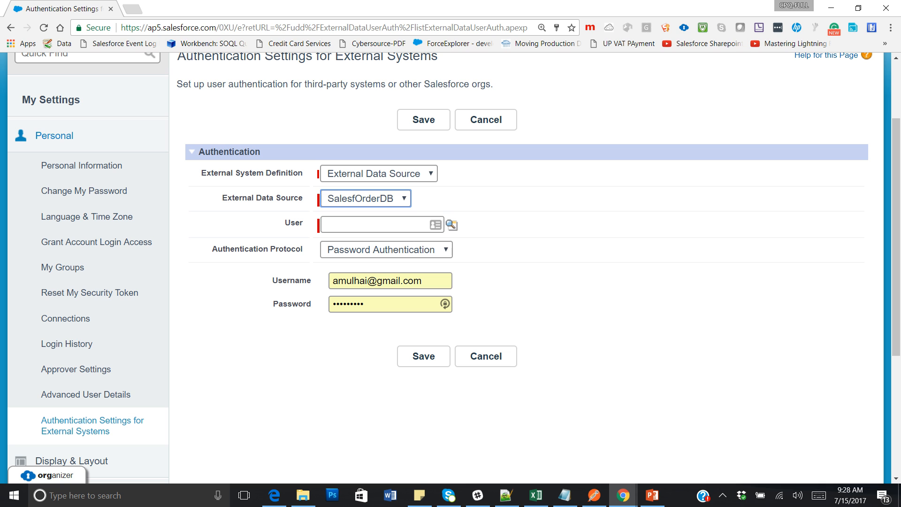
left_click_drag(228, 84, 496, 85)
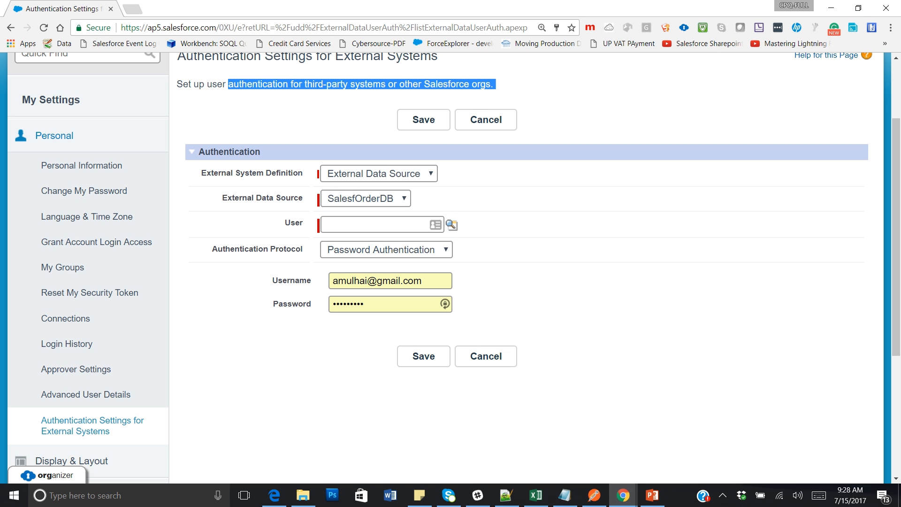
left_click_drag(424, 281, 347, 281)
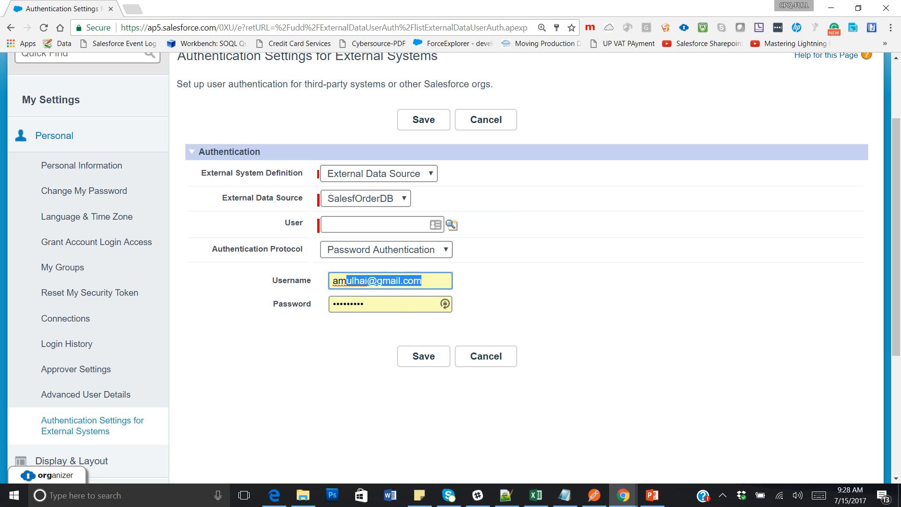
left_click(531, 281)
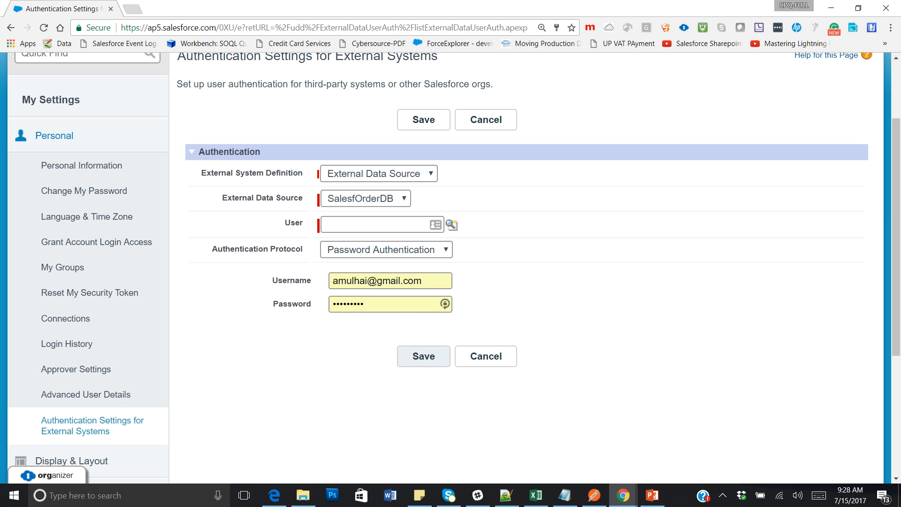
left_click(424, 356)
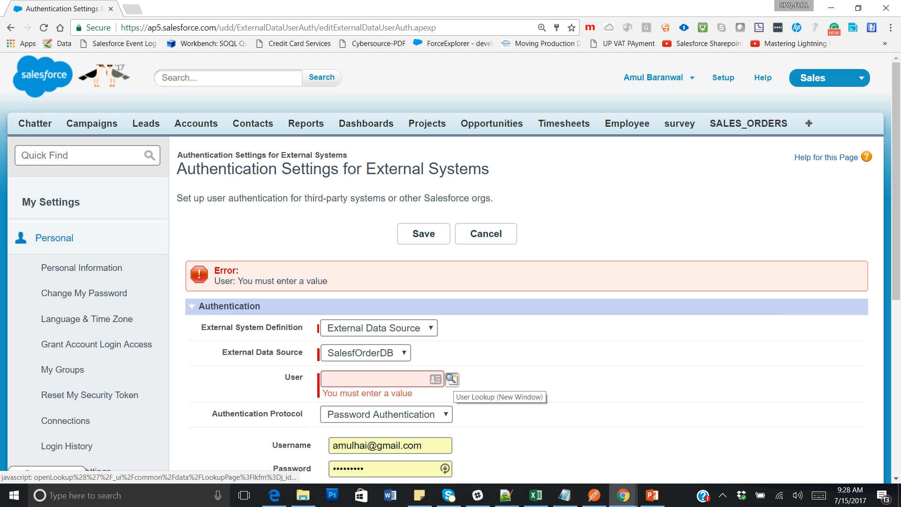
Assign the first listed user to the entry, save it, and reopen the SALES_ORDERS tab.
left_click(452, 379)
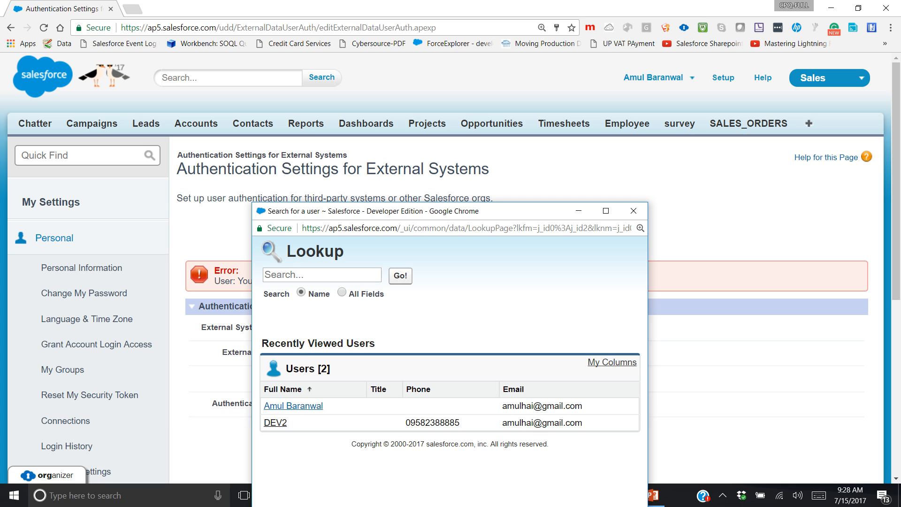
left_click(293, 406)
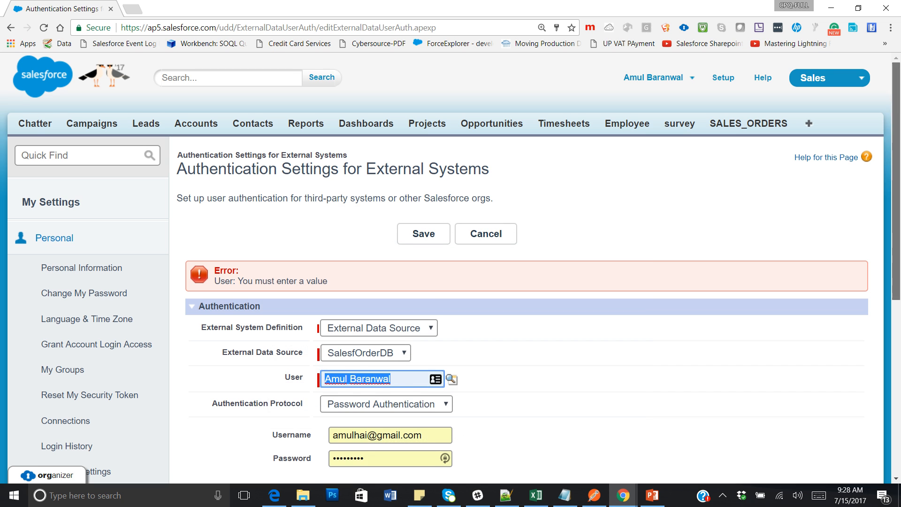
scroll(451, 253, "down", 4)
left_click(424, 345)
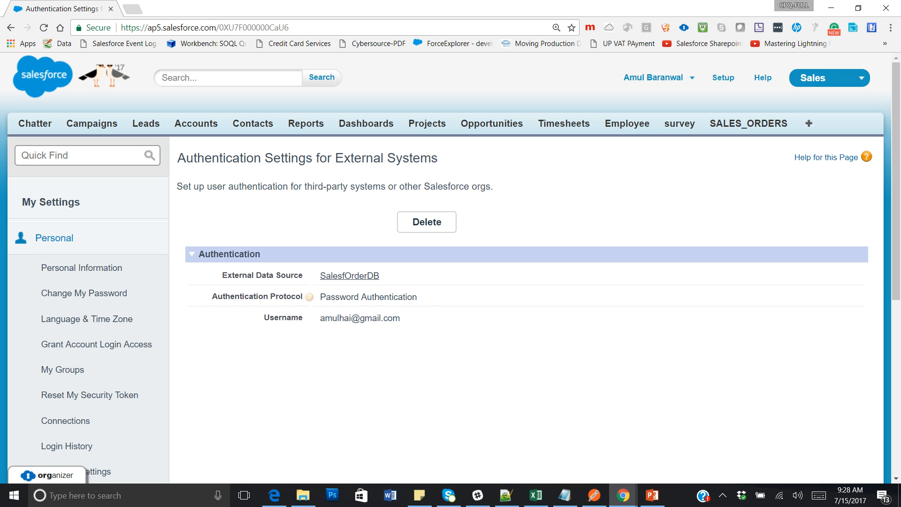
scroll(516, 268, "down", 3)
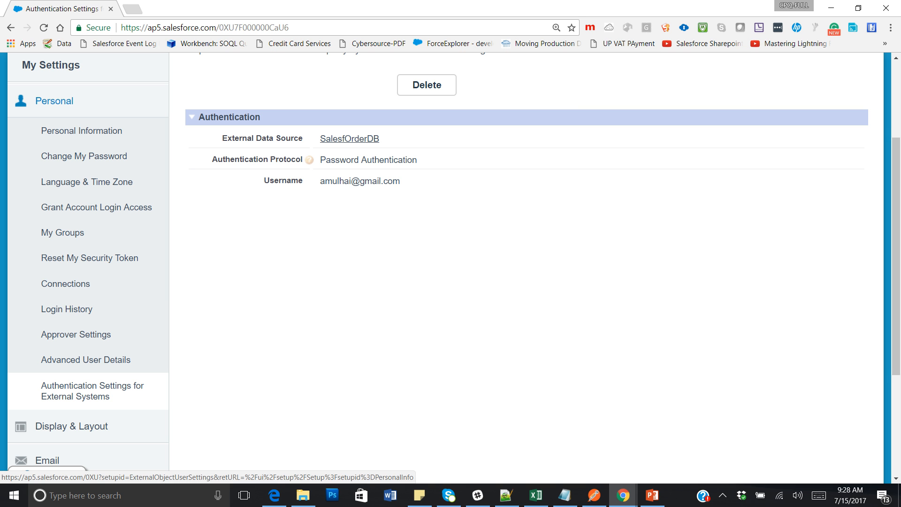
scroll(451, 263, "up", 3)
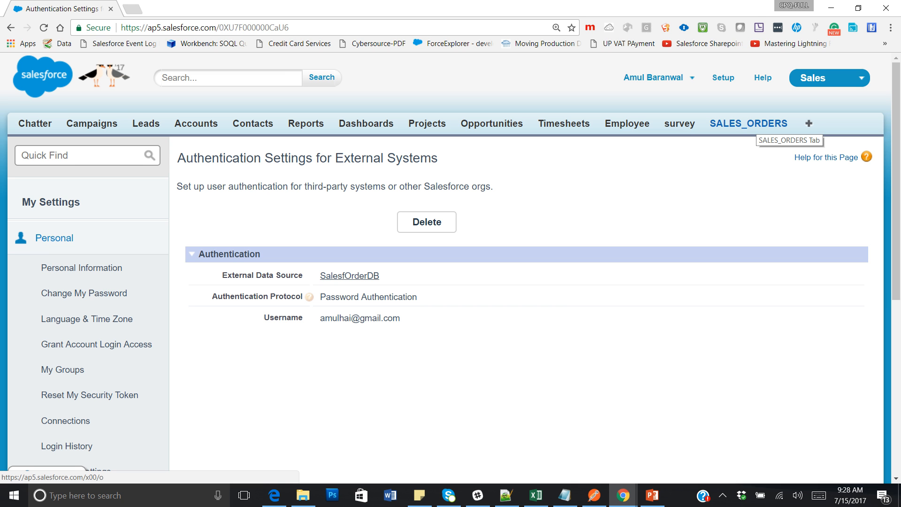
left_click(751, 124)
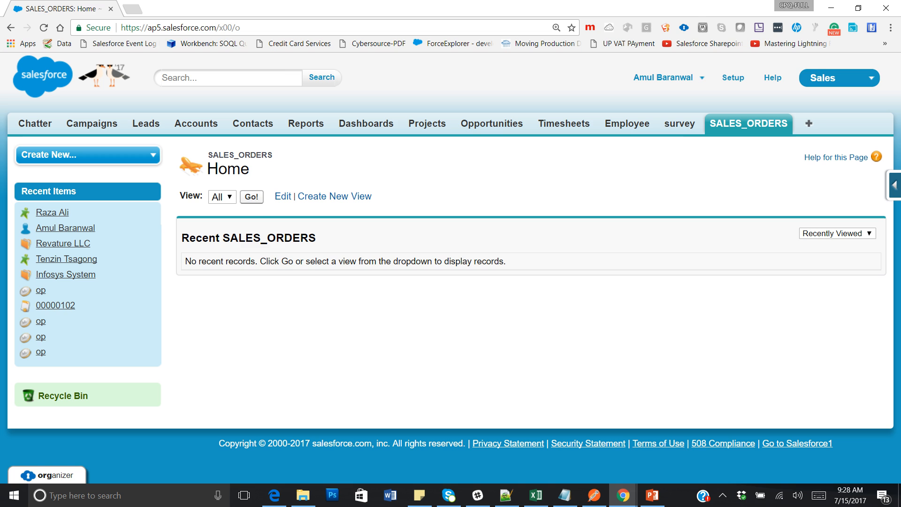
List all 9 SALES_ORDERS records in the All view, then start editing that view.
left_click(252, 197)
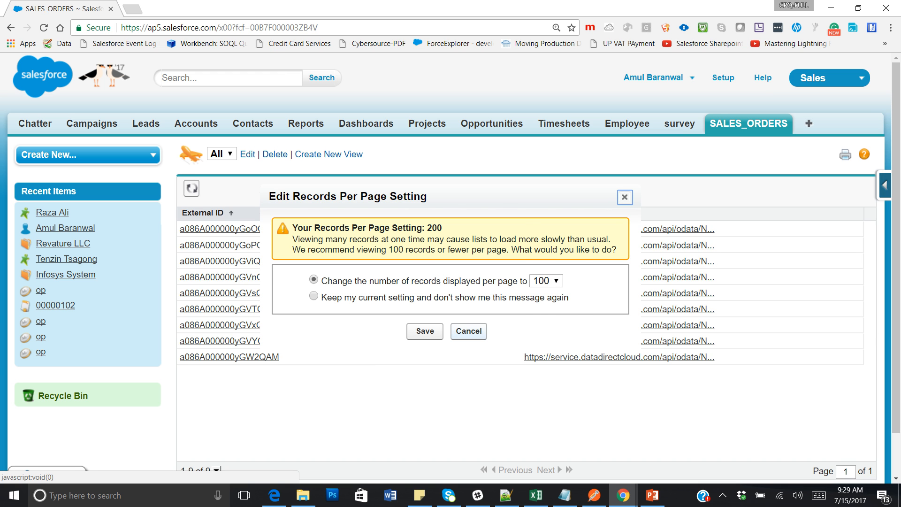
left_click(469, 331)
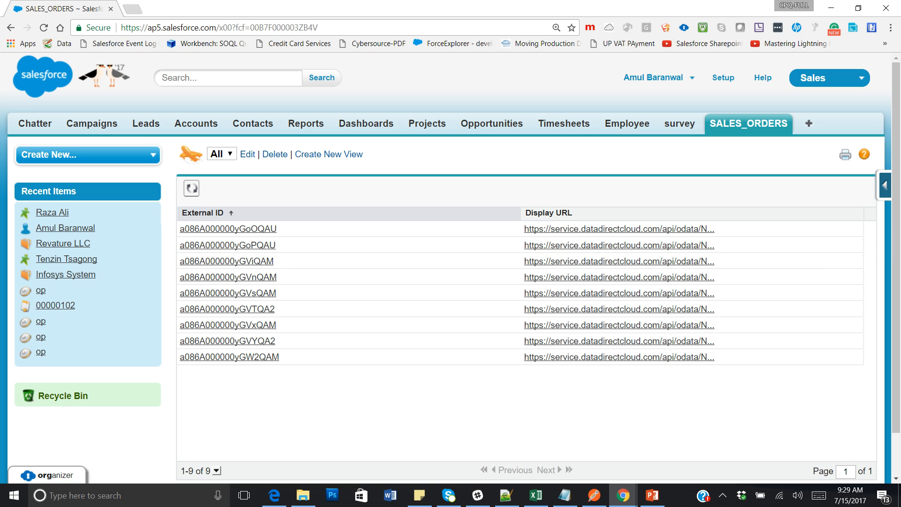
left_click(248, 155)
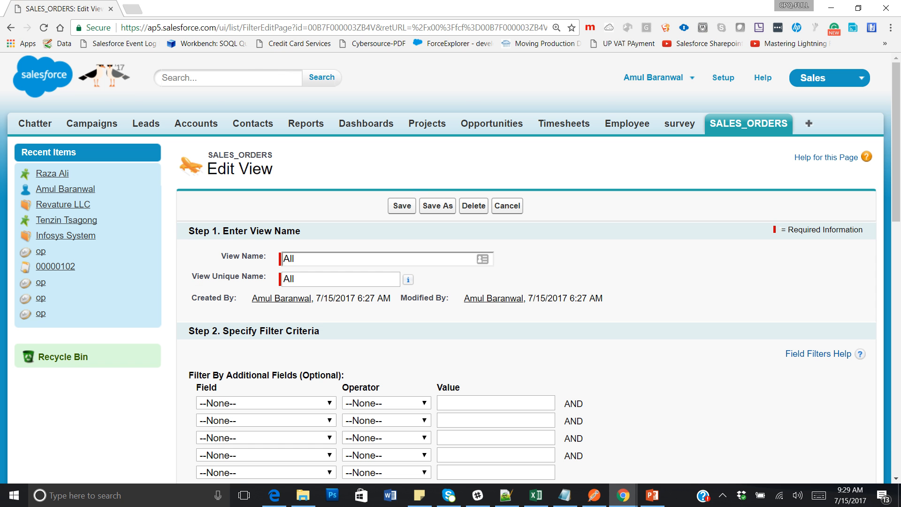
Add CURRENCY, CUSTOMER_NAME and TOTAL_SUM as displayed columns of the All view.
scroll(526, 267, "down", 3)
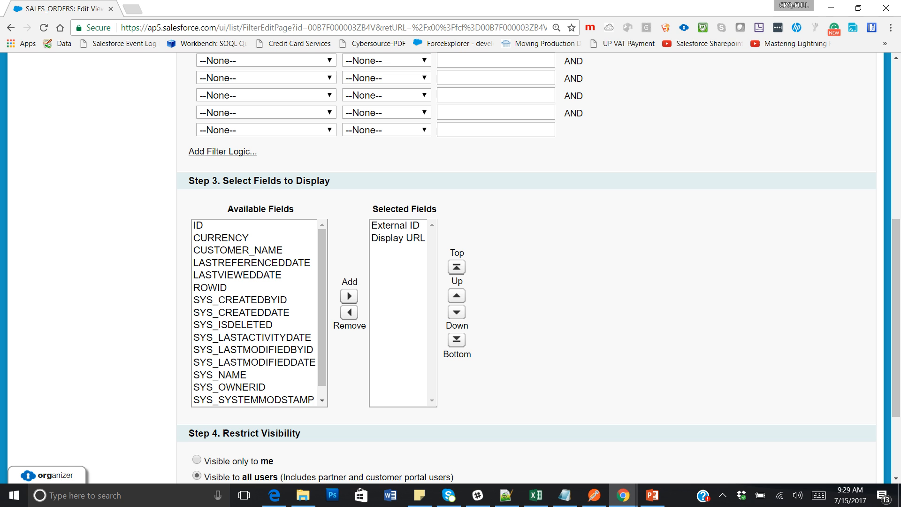
left_click_drag(230, 238, 232, 250)
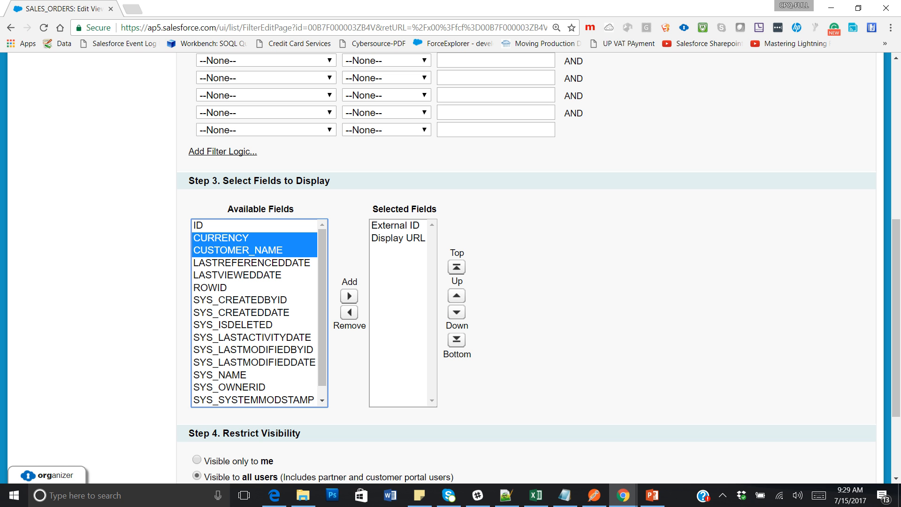
left_click(349, 296)
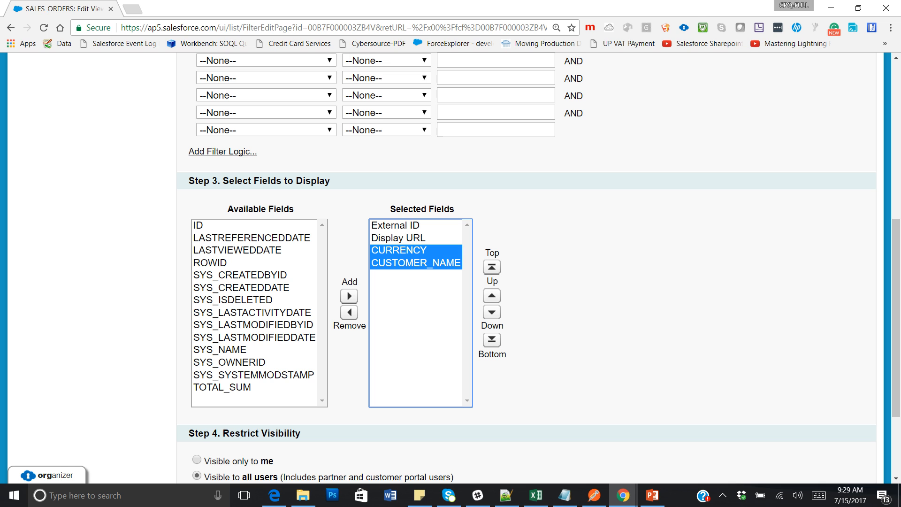
left_click(222, 388)
left_click(350, 296)
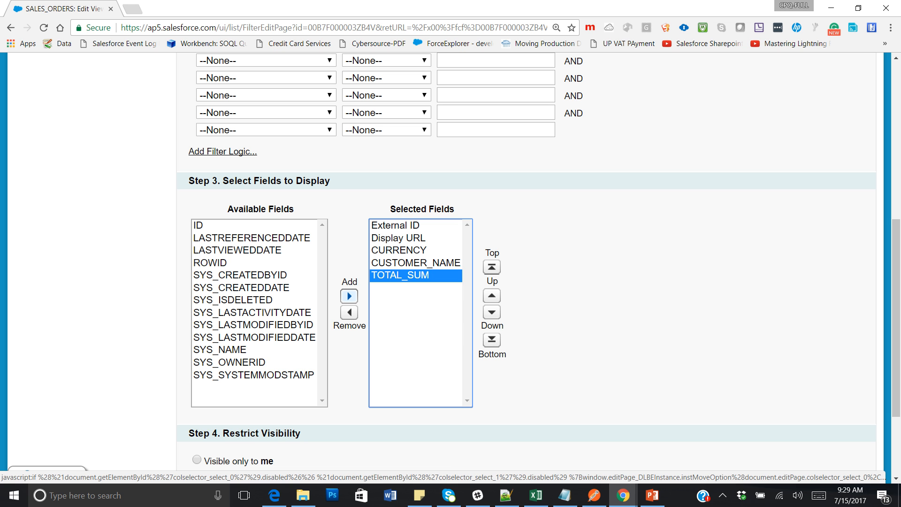
Move External ID and Display URL to the bottom, CUSTOMER_NAME to the top, and save.
left_click_drag(896, 319, 896, 376)
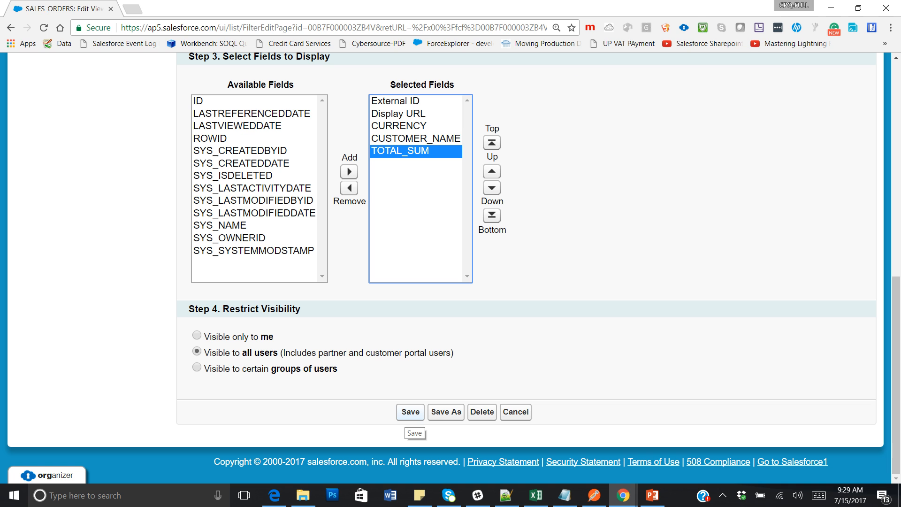
left_click_drag(396, 101, 398, 113)
left_click(492, 215)
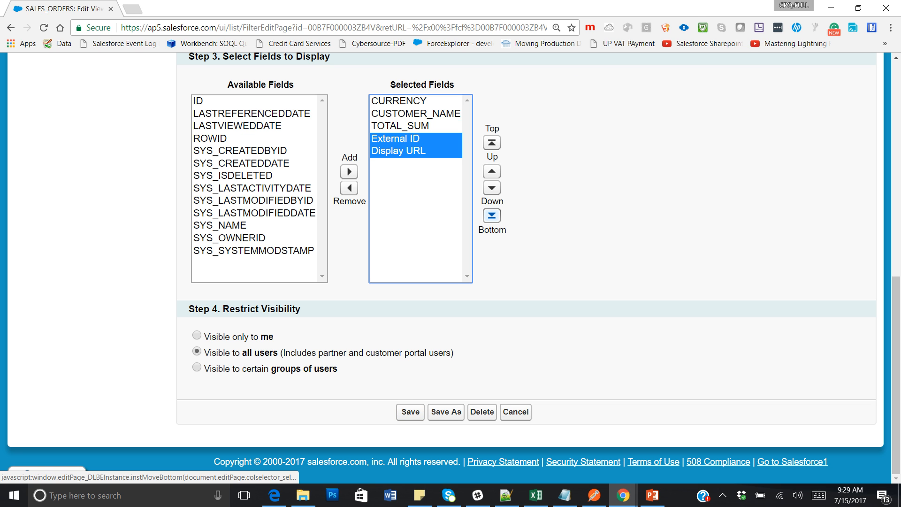
left_click(413, 113)
left_click(492, 142)
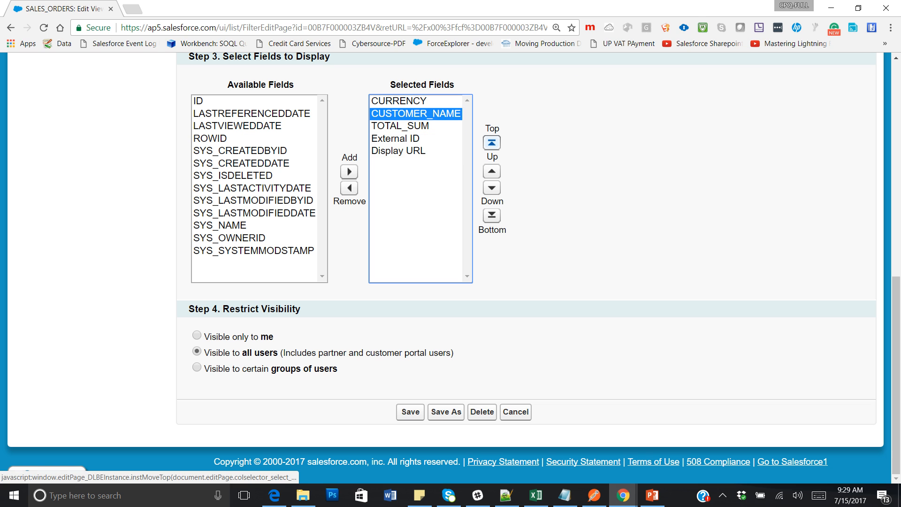
left_click(411, 412)
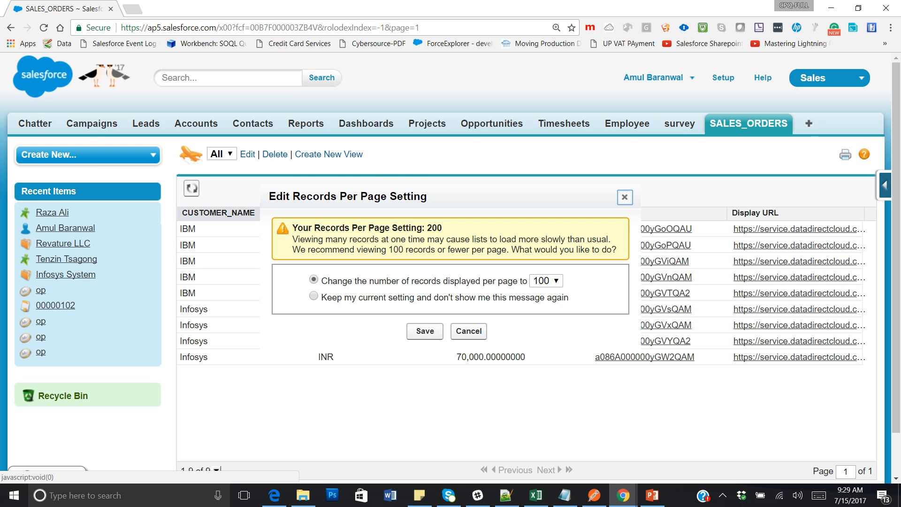
Keep 100 records per page so the nine IBM and Infosys orders display.
left_click(425, 331)
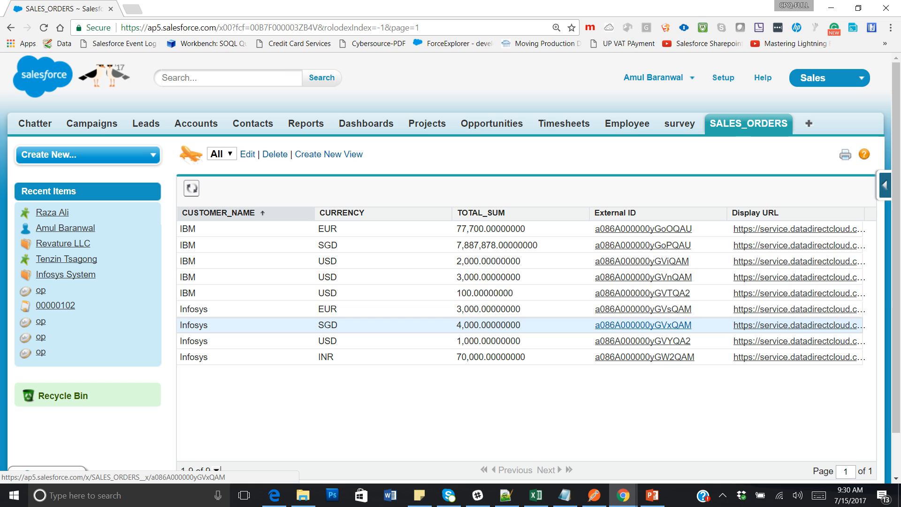
mouse_move(624, 495)
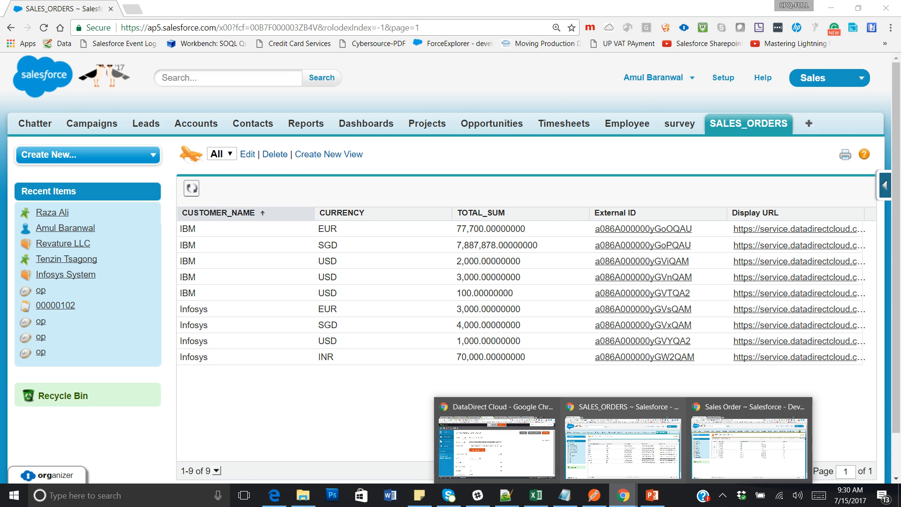
Clone SO-00007 in the source org as a Revature order of 7777 USD and save it.
left_click(750, 446)
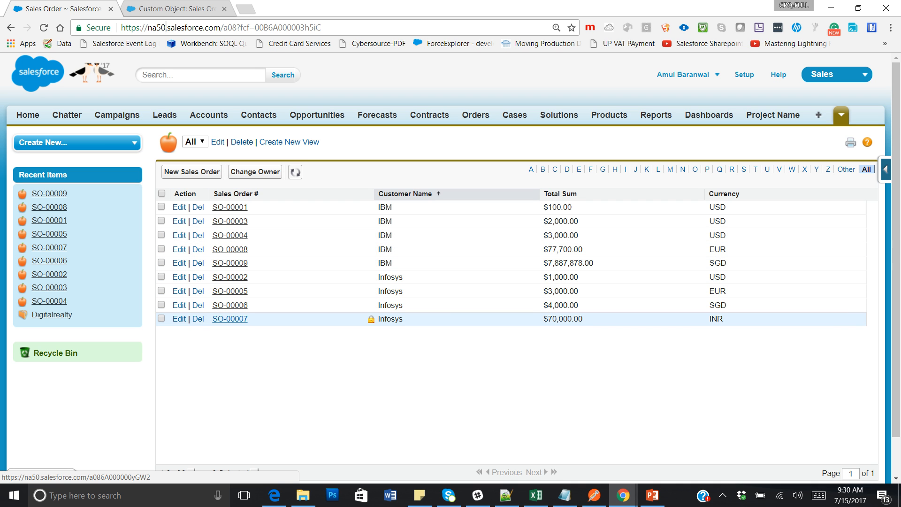
left_click(230, 319)
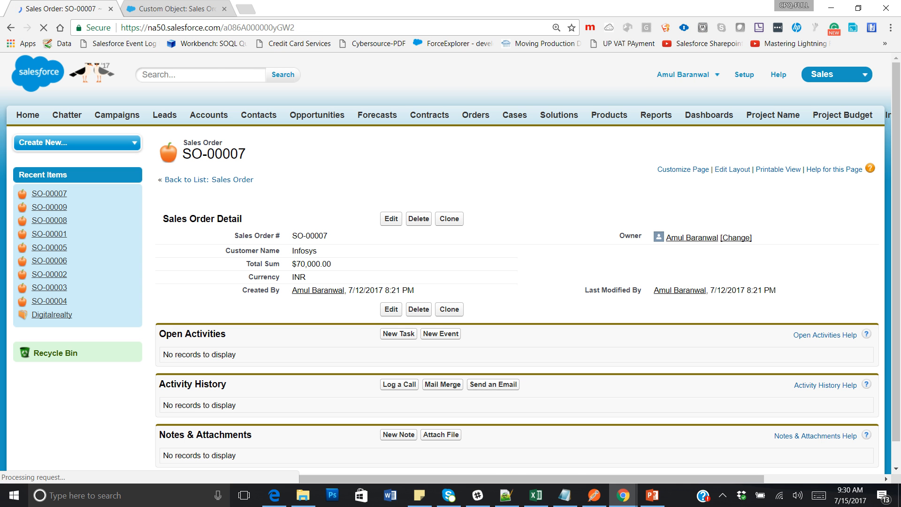
left_click(449, 218)
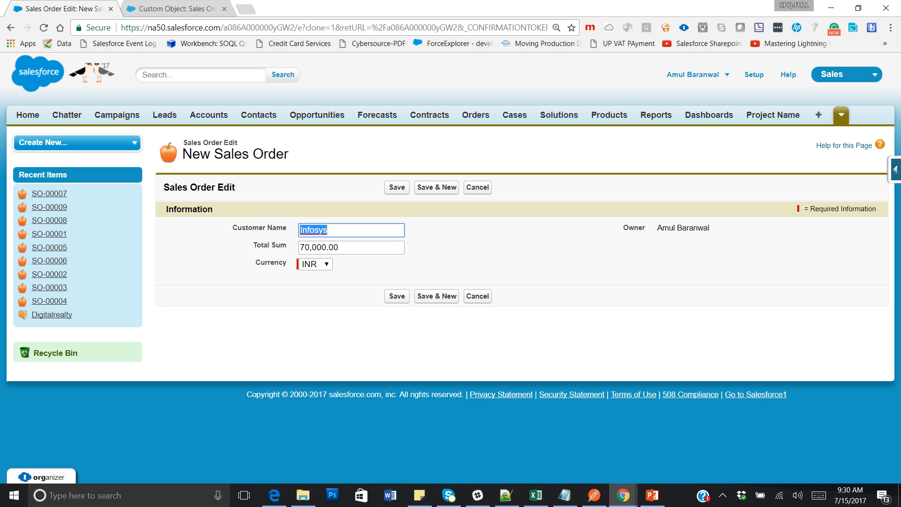
type("Revature")
key("Tab")
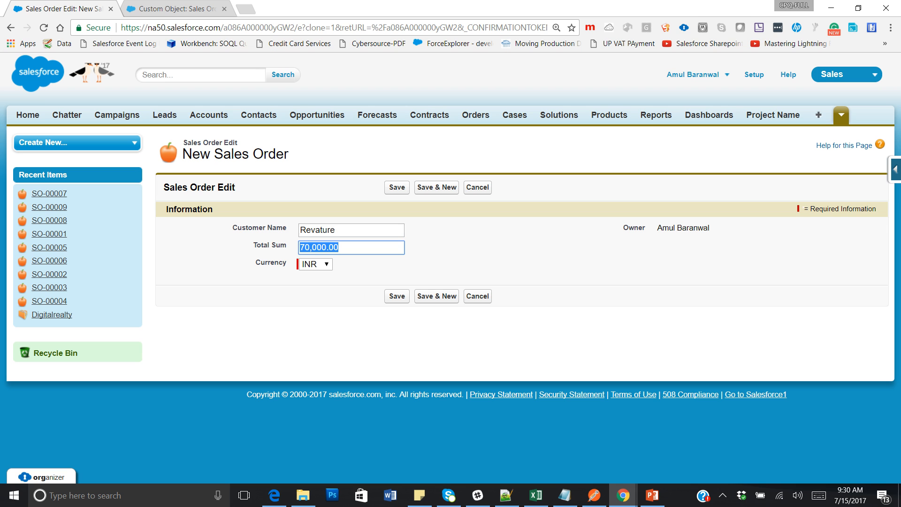
type("7777")
left_click(316, 265)
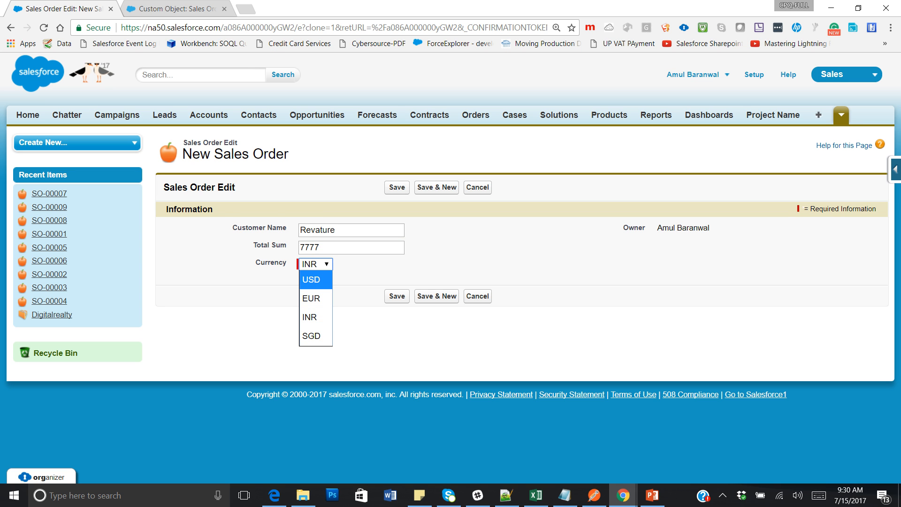
left_click(314, 280)
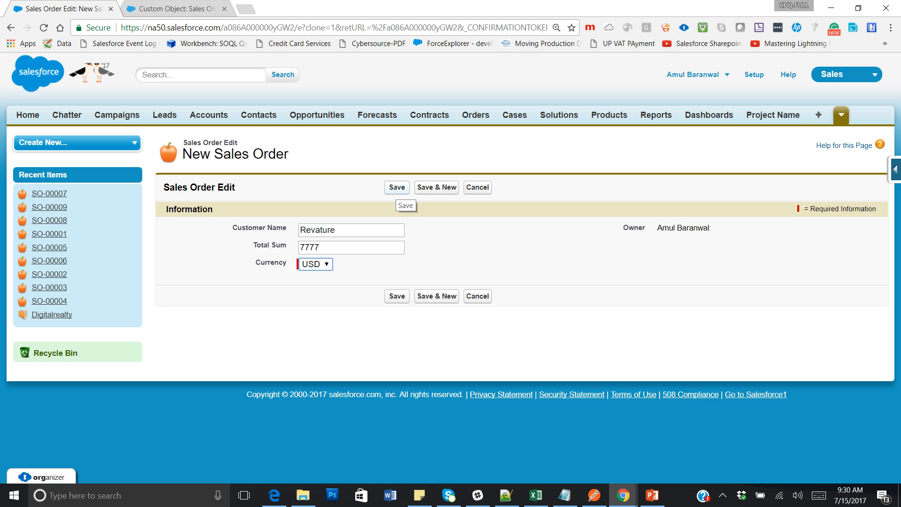
left_click(397, 187)
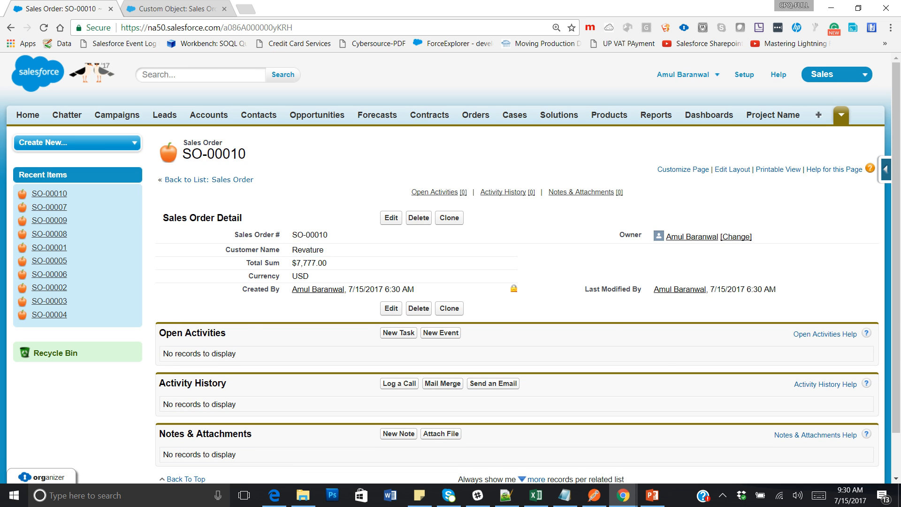
key("alt+Tab")
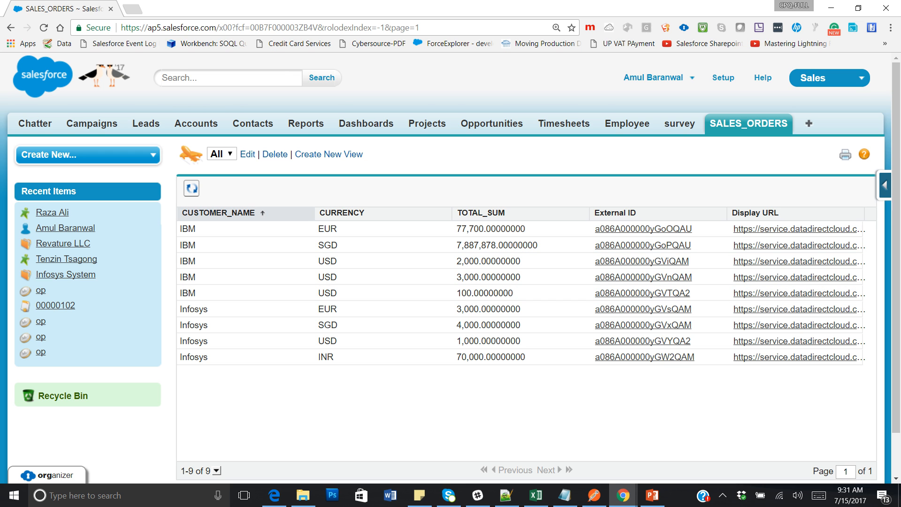
Refresh SALES_ORDERS to show 10 records, including the Revature order of 7,777 USD.
left_click(191, 189)
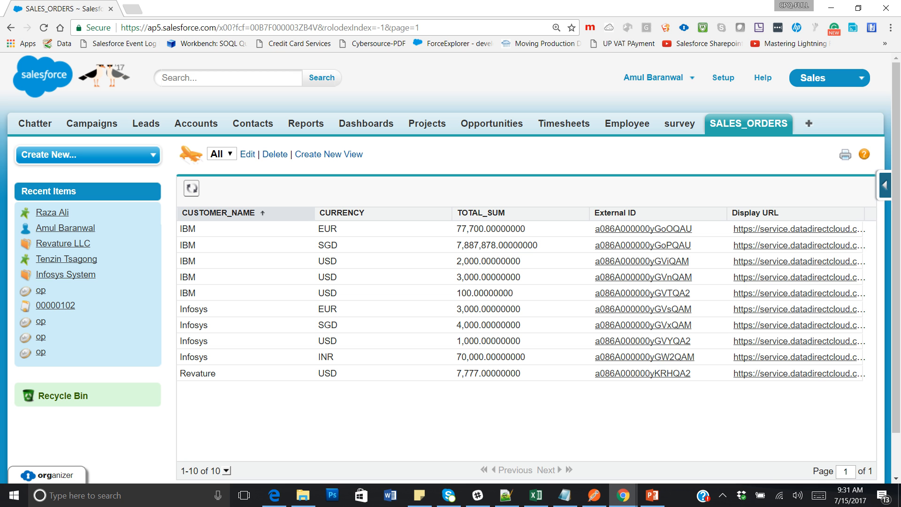
left_click(723, 495)
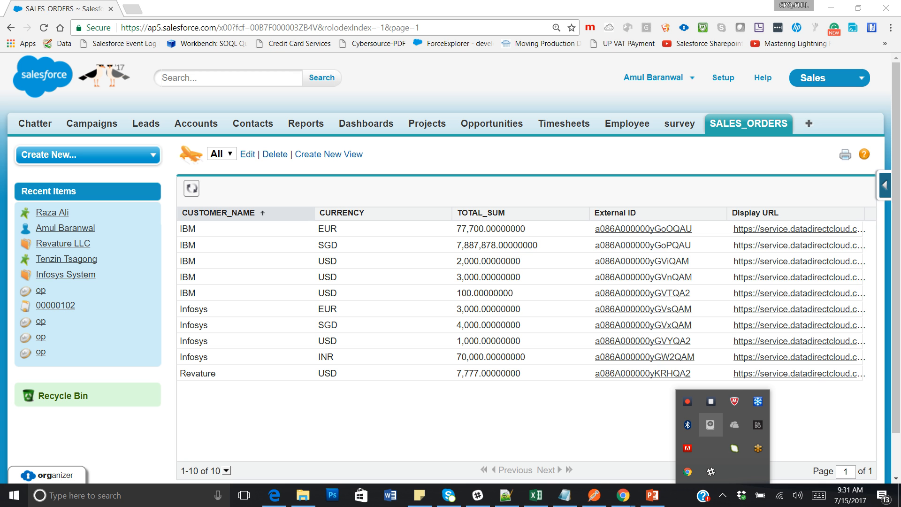